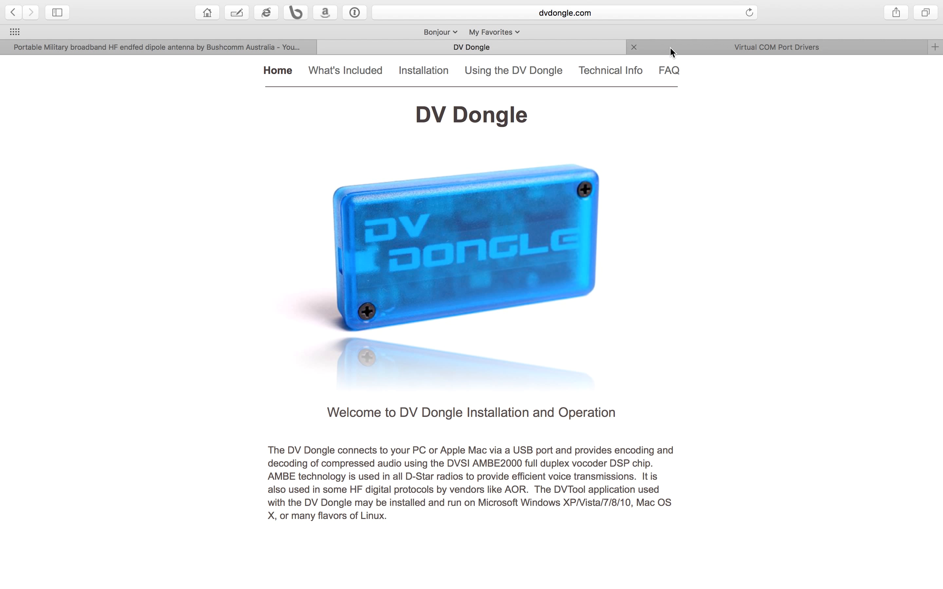
Examine the FTDI Virtual COM Port Drivers page and its table of VCP drivers supported for each operating system
left_click(697, 50)
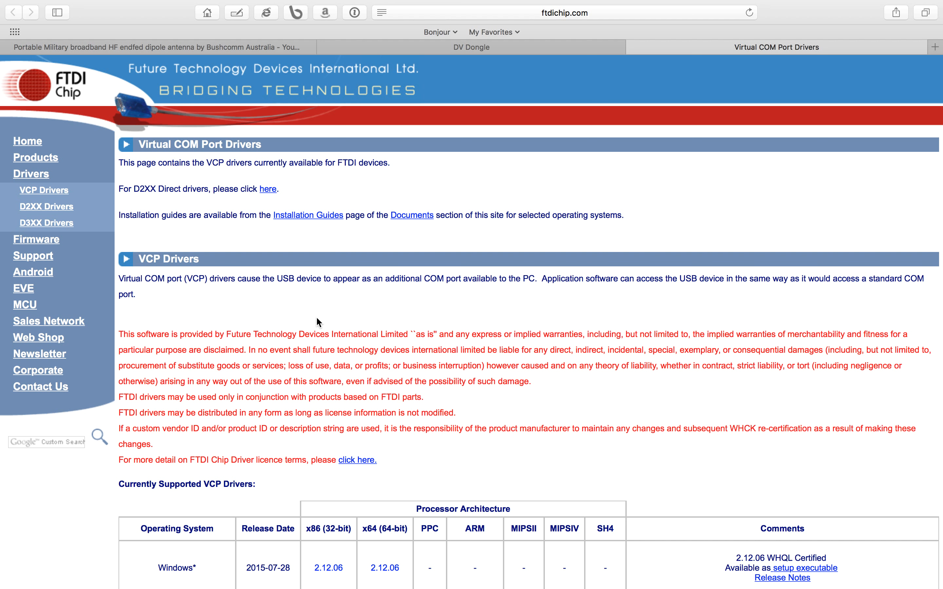
scroll(317, 322, "down", 5)
scroll(317, 322, "up", 5)
scroll(424, 304, "down", 6)
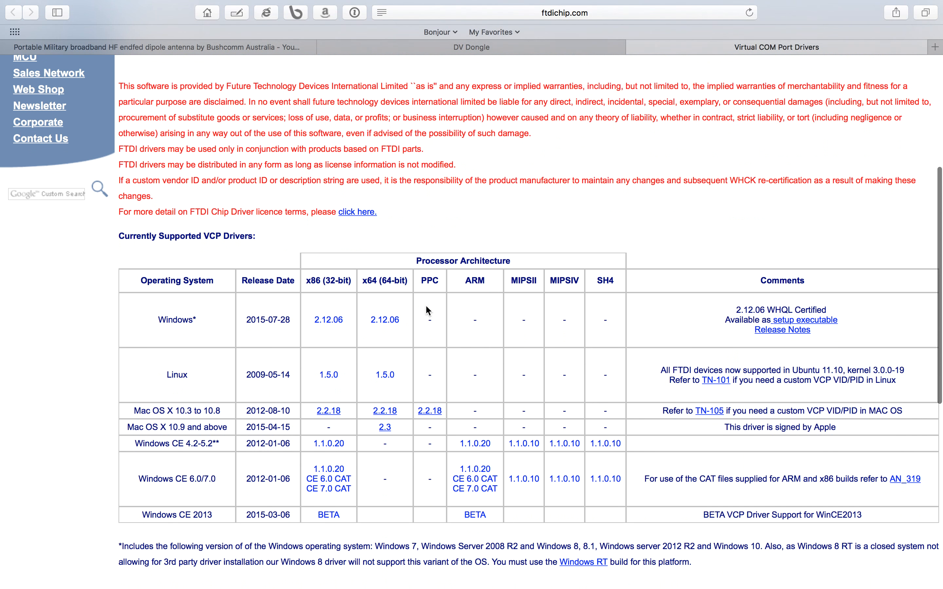
scroll(428, 310, "down", 1)
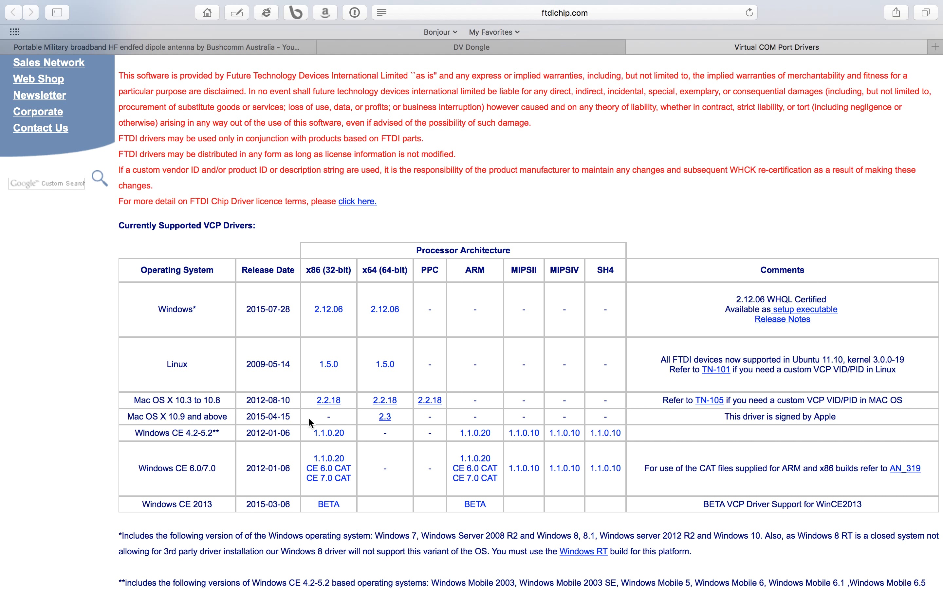
left_click_drag(309, 422, 232, 413)
left_click(233, 413)
scroll(468, 242, "up", 5)
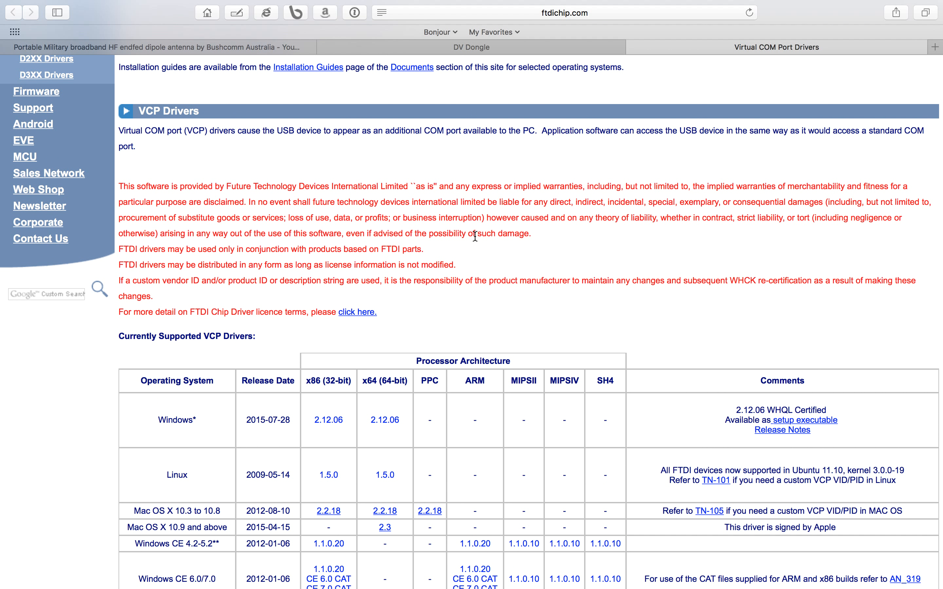
scroll(475, 235, "down", 4)
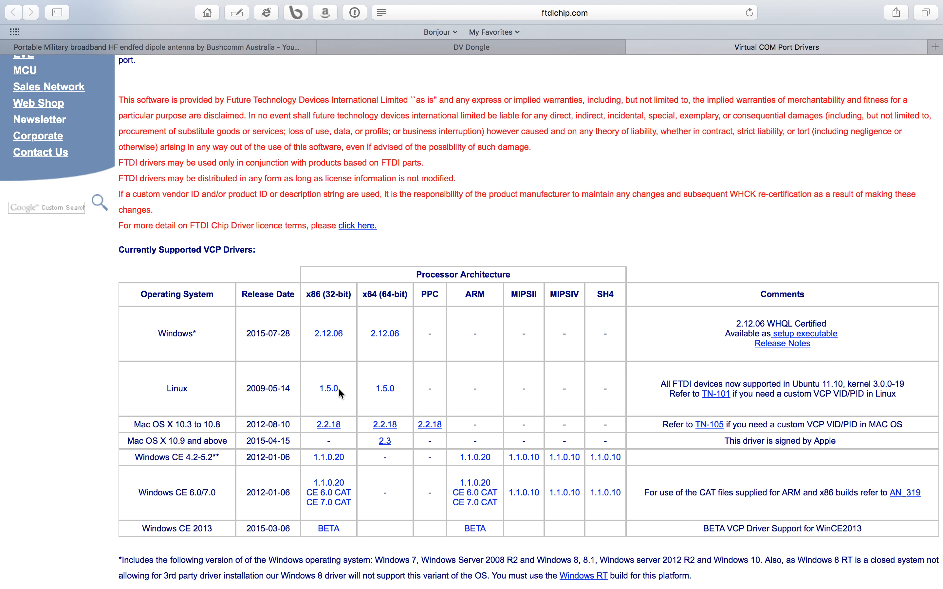
scroll(338, 387, "up", 6)
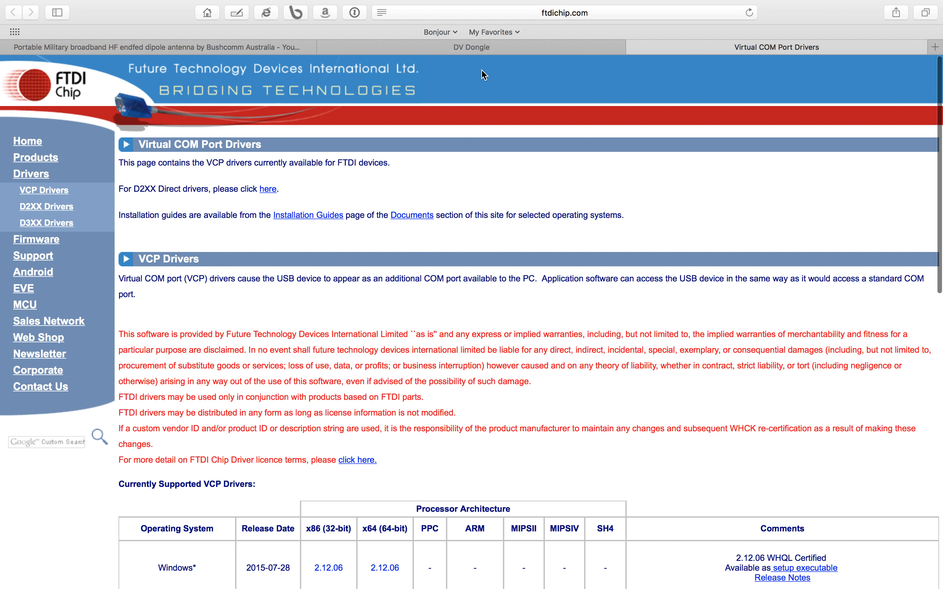
Open the Installation page of the DV Dongle site and read the instructions for installing on Mac OS X
left_click(481, 43)
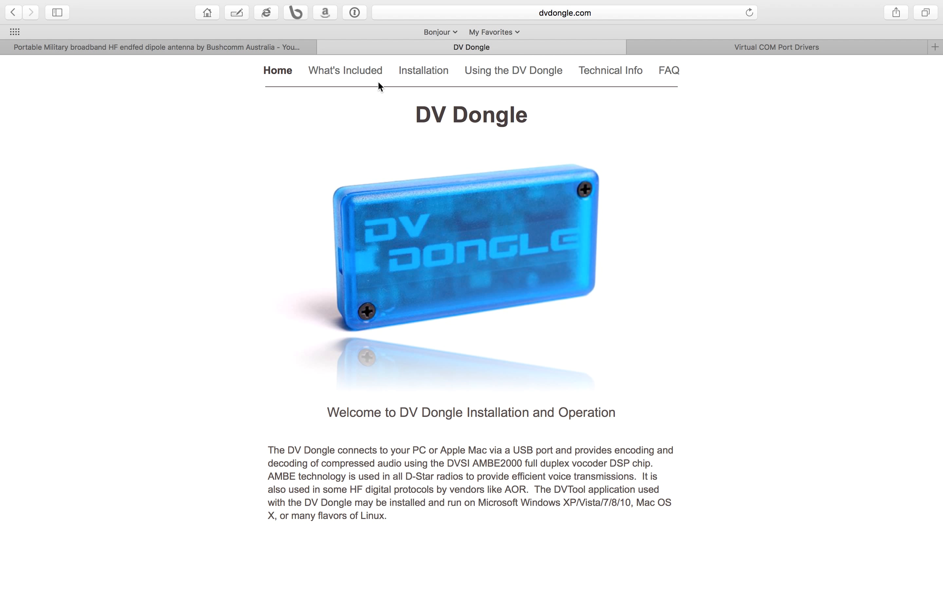
left_click(420, 71)
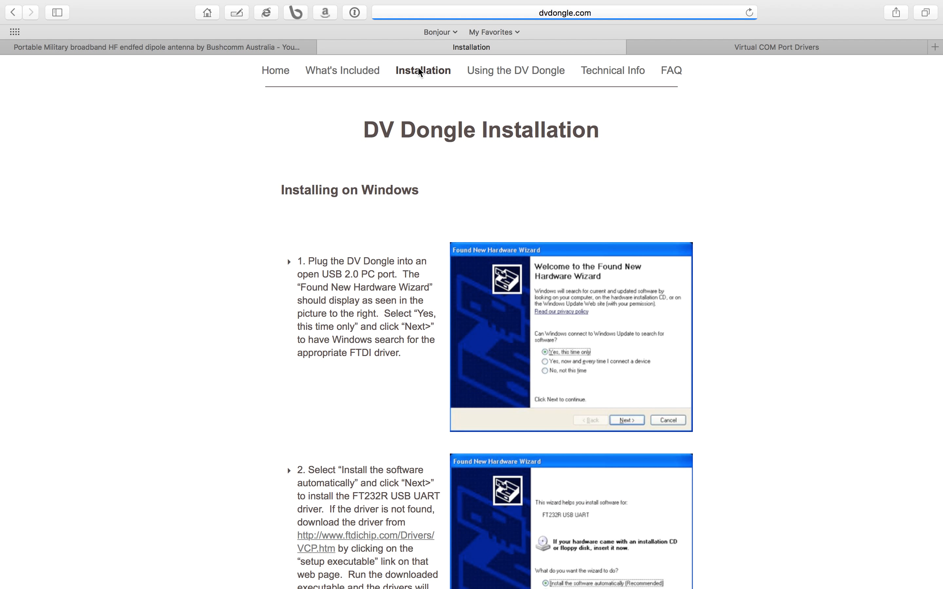
scroll(385, 373, "down", 10)
scroll(390, 372, "down", 10)
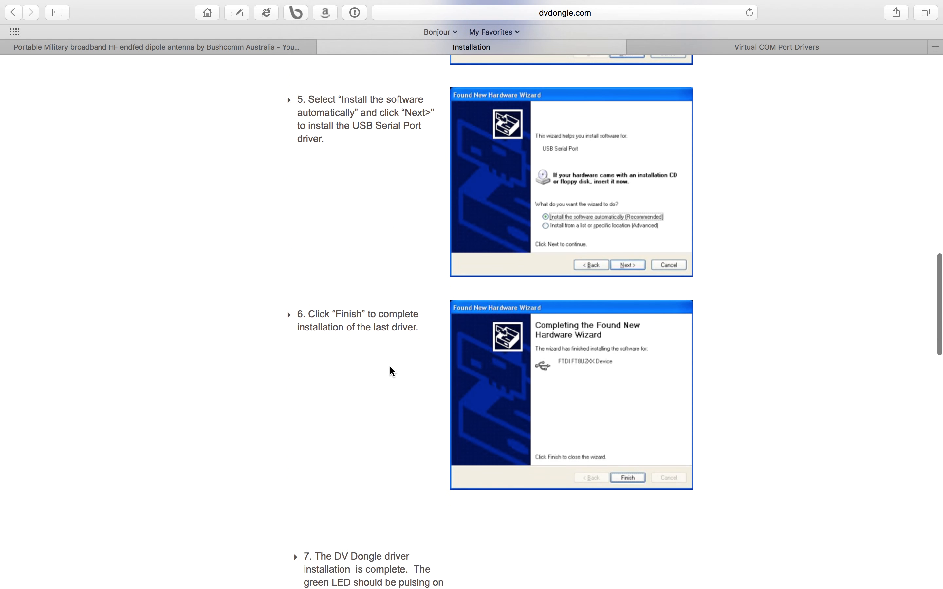
scroll(391, 368, "up", 2)
scroll(390, 368, "up", 10)
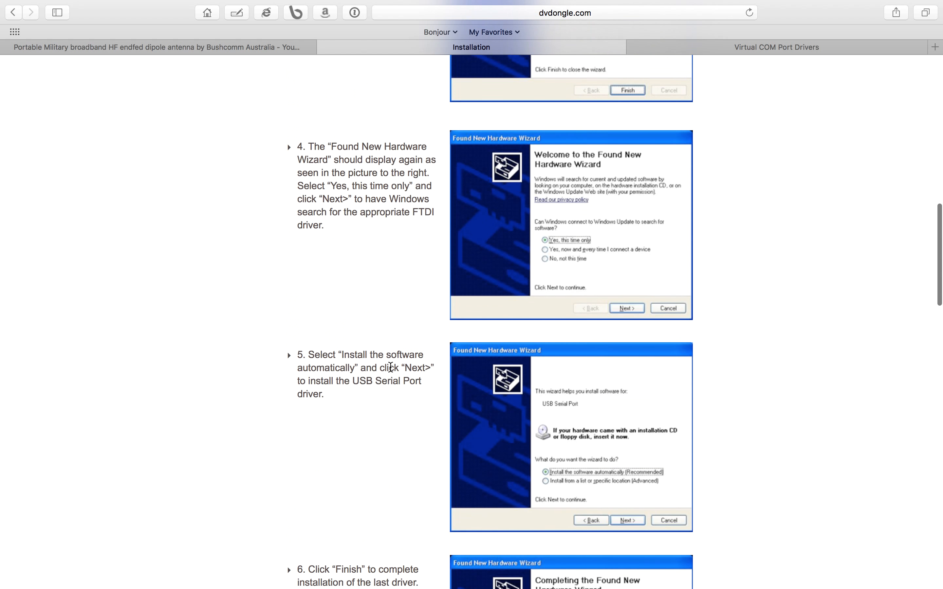
scroll(389, 370, "down", 8)
scroll(391, 371, "down", 15)
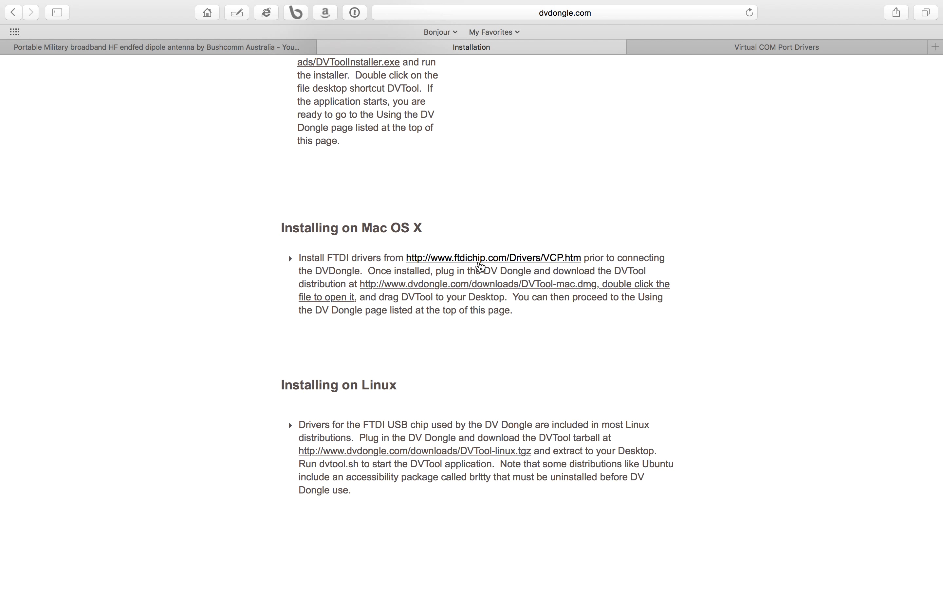
Revisit the FTDI VCP driver page and return to the DV Dongle installation instructions
left_click(665, 51)
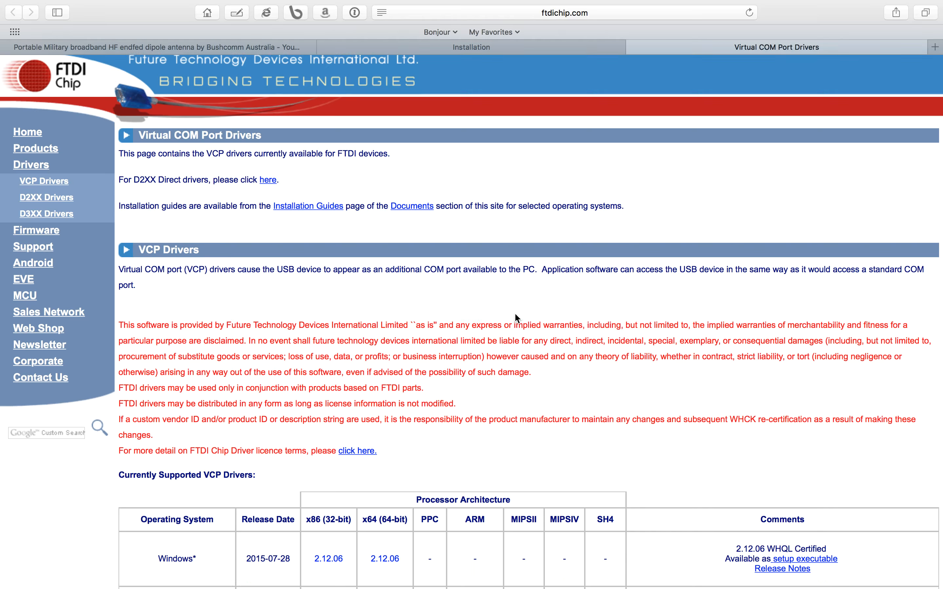
scroll(515, 313, "down", 10)
left_click(532, 47)
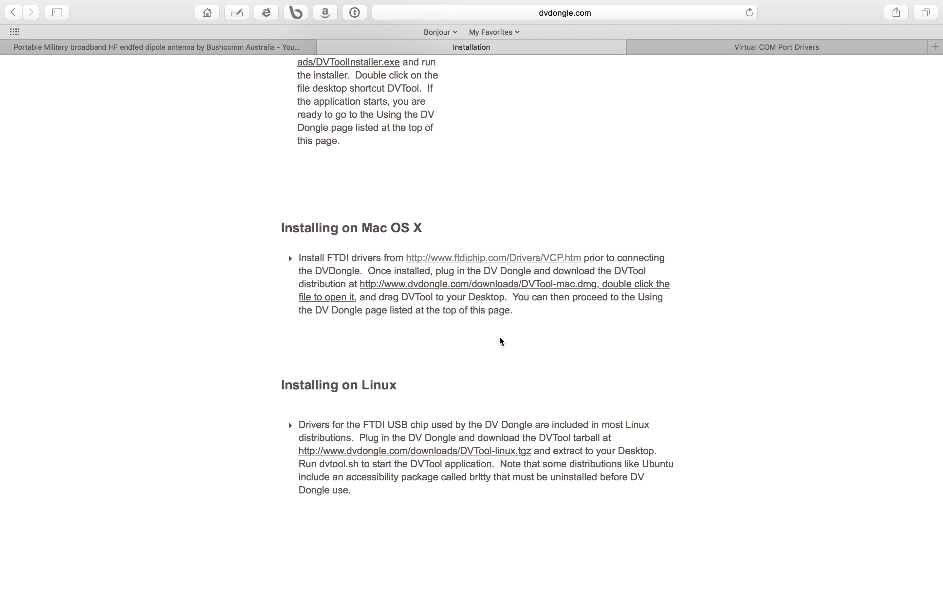
Switch to the desktop, find DVTool by searching the installed applications for "dv", launch it, and move its window higher
key("ctrl+Left")
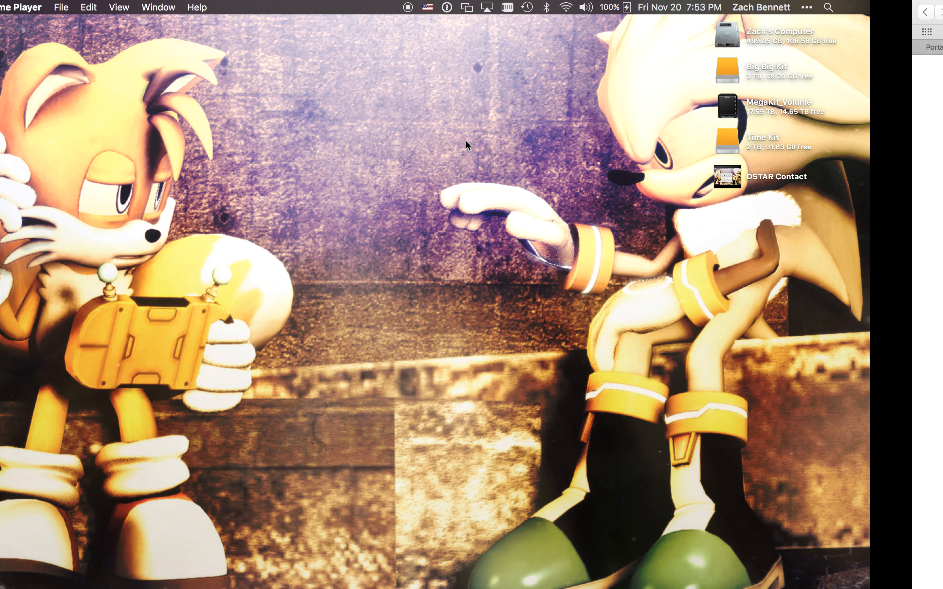
key("F4")
left_click(481, 28)
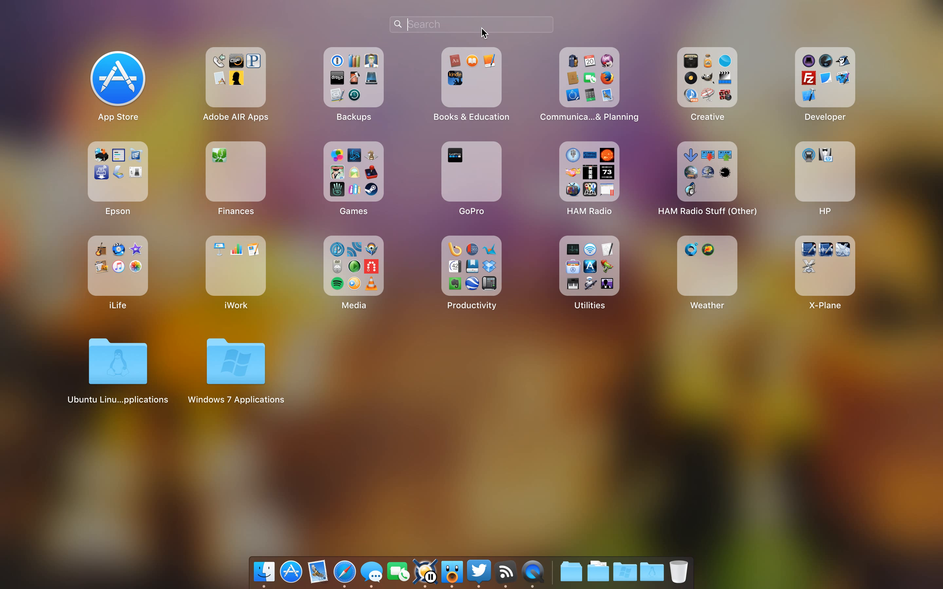
type("dv")
left_click(355, 87)
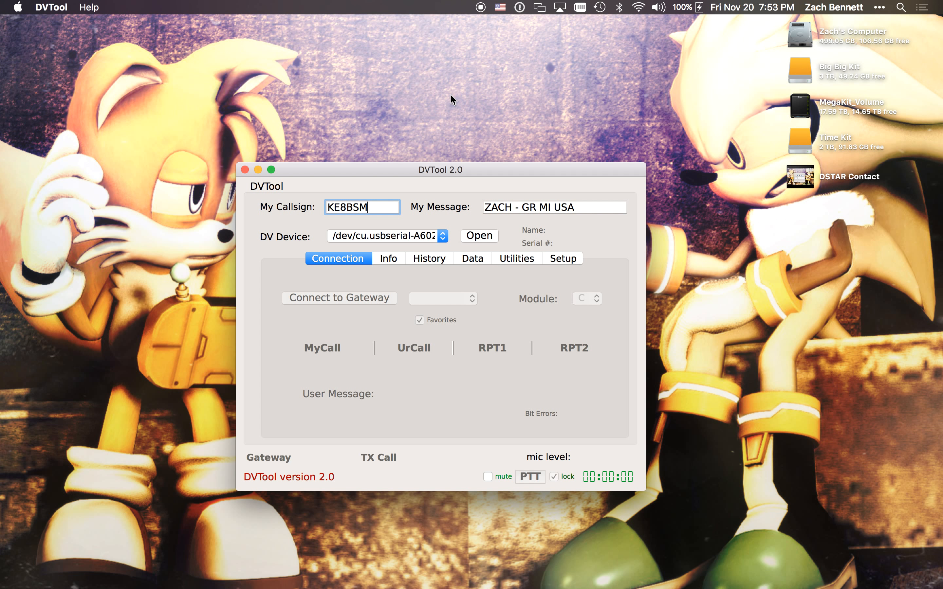
left_click_drag(461, 167, 511, 89)
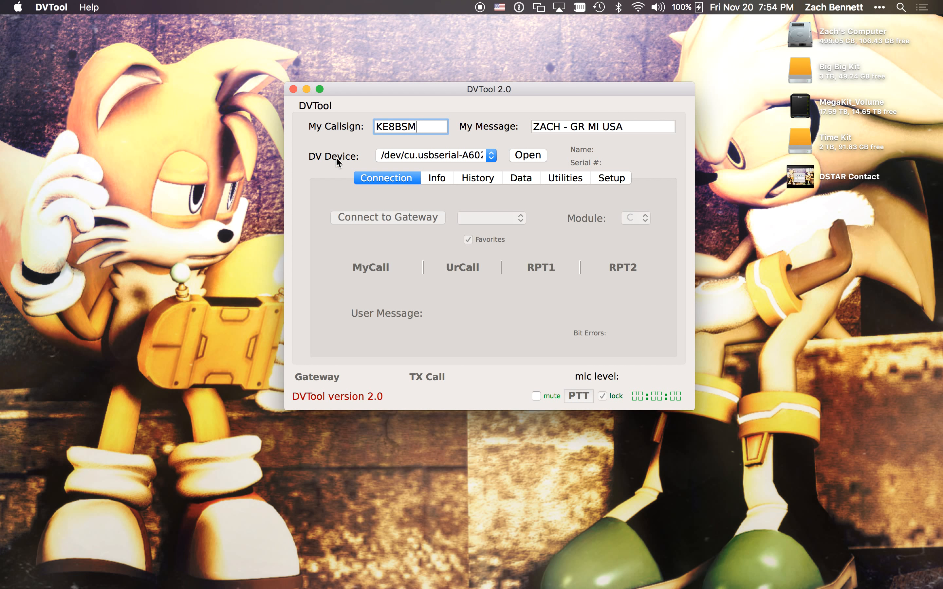
Select /dev/cu.usbserial-A602RRLR as the DV device and open the connection to it
left_click(448, 152)
left_click(447, 152)
left_click(447, 152)
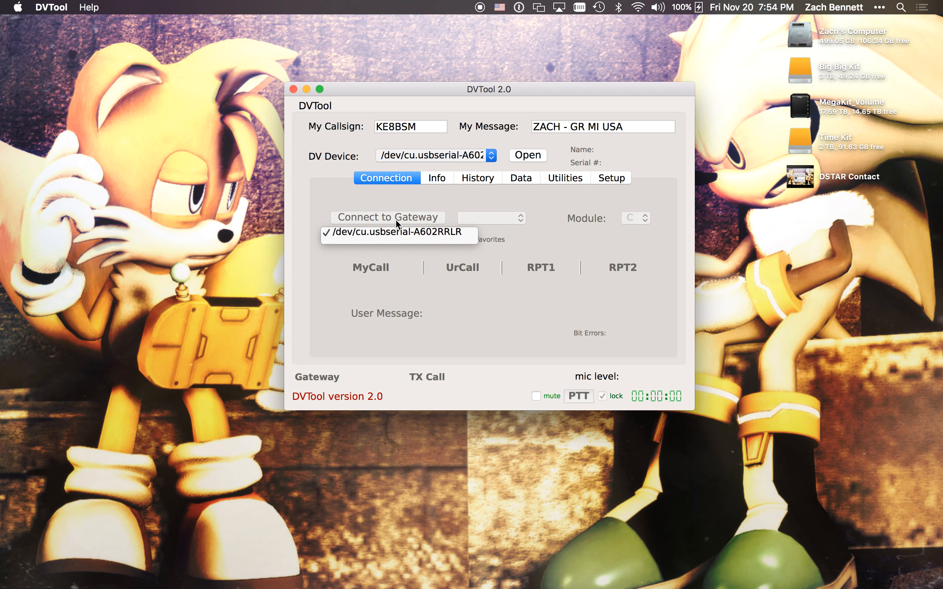
left_click(395, 233)
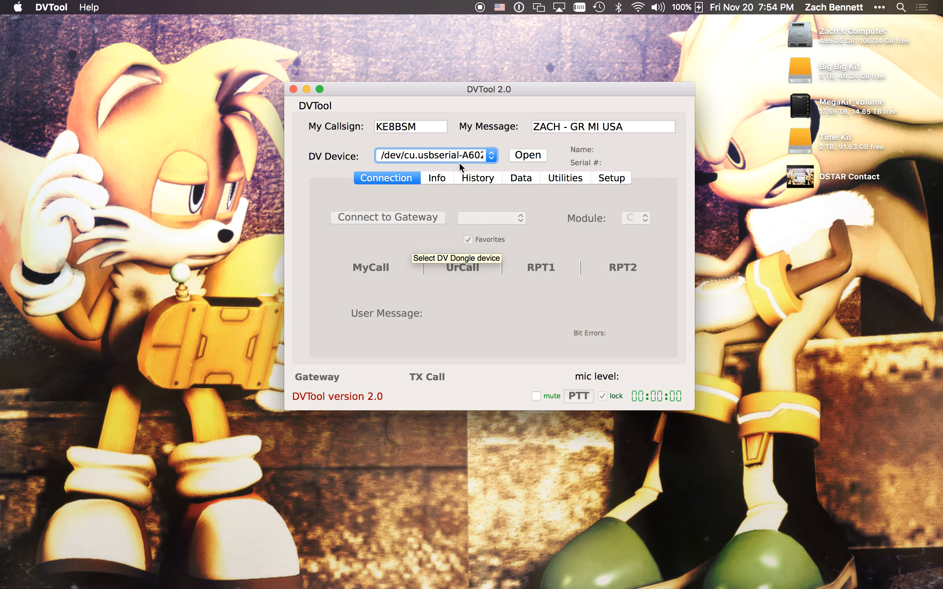
left_click(452, 159)
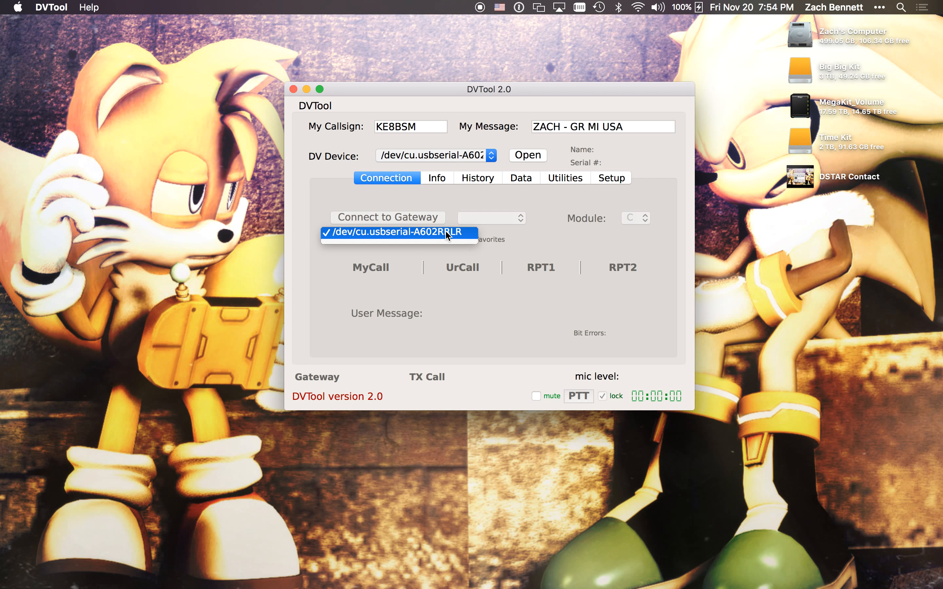
left_click(428, 234)
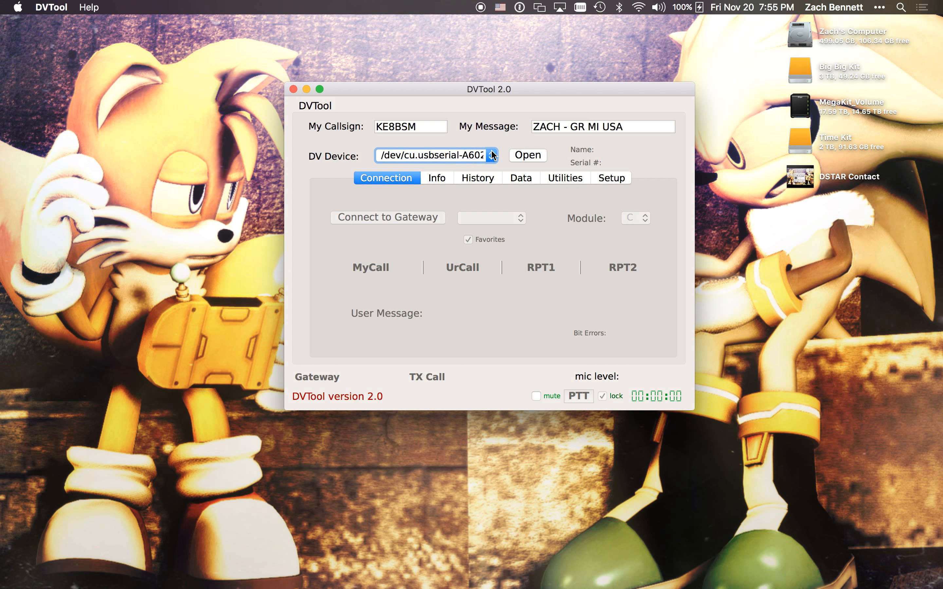
left_click(520, 155)
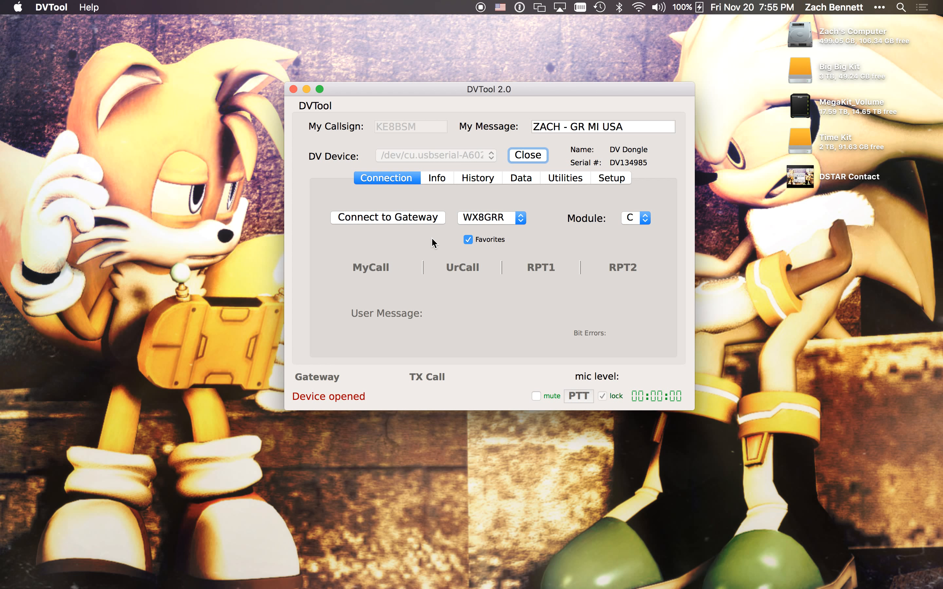
Go to the Look and Feel setup and view the available interface styles, keeping Macintosh (aqua)
left_click(468, 240)
left_click(609, 177)
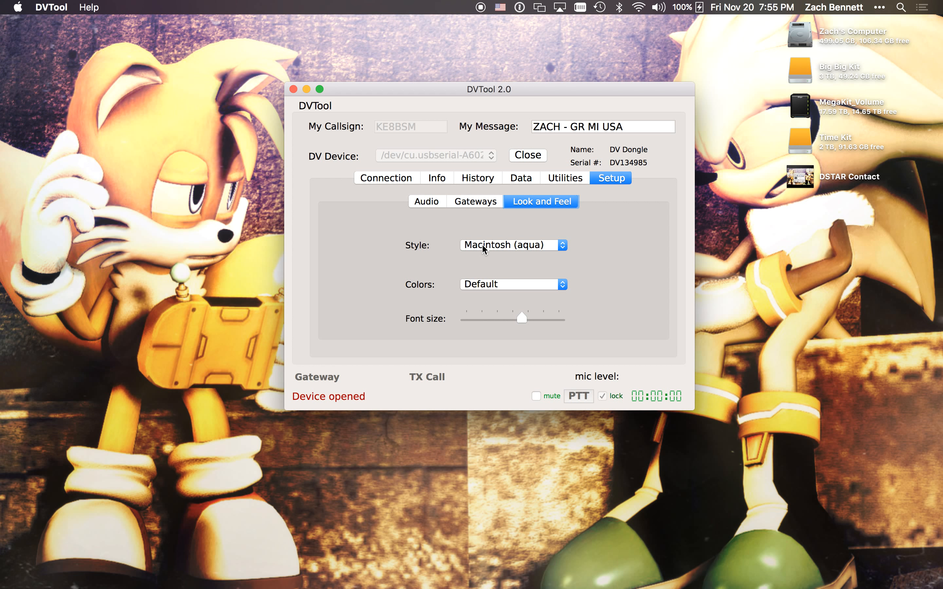
left_click(497, 242)
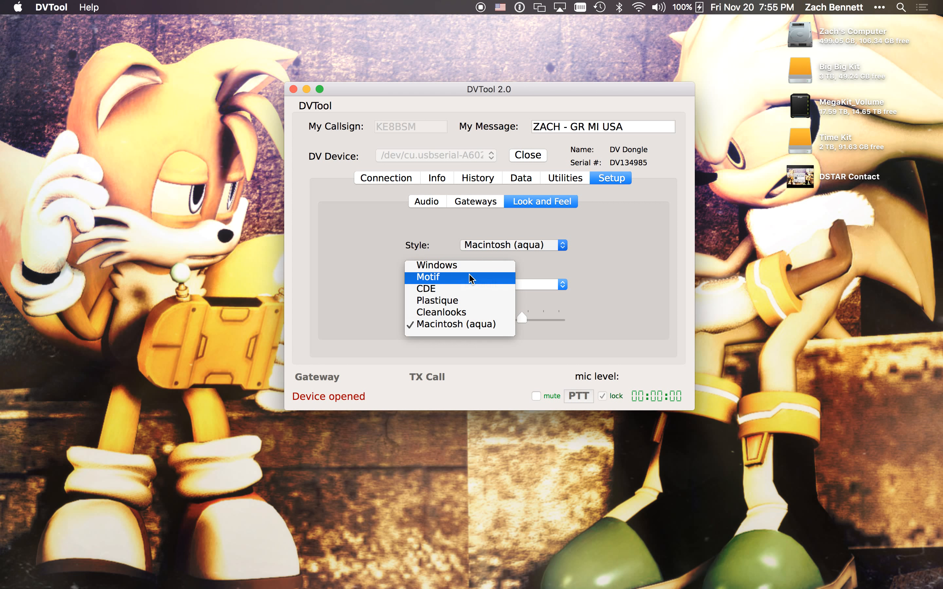
left_click(416, 238)
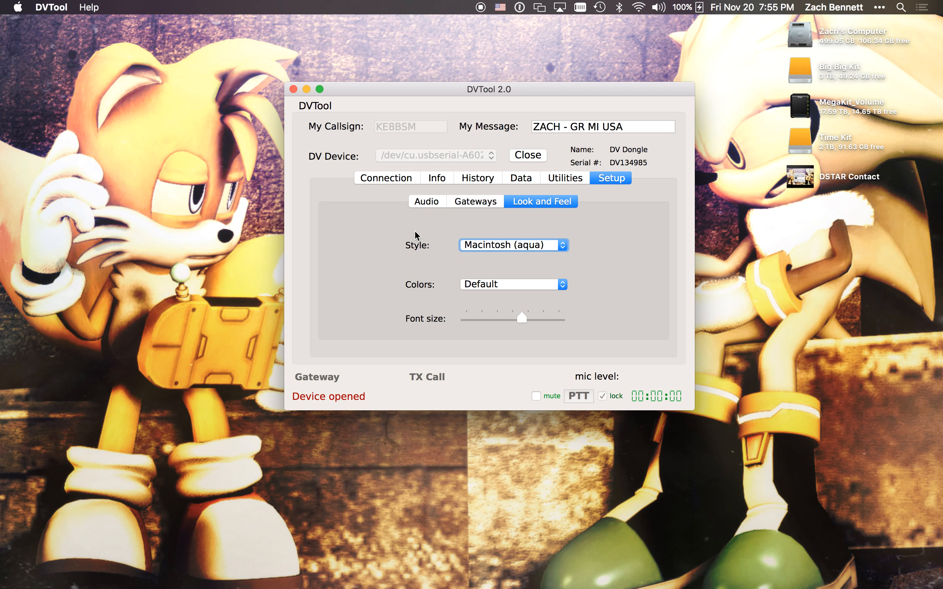
Try the BlackOnSeaMist color scheme for the interface and restore the Default colors
left_click(494, 283)
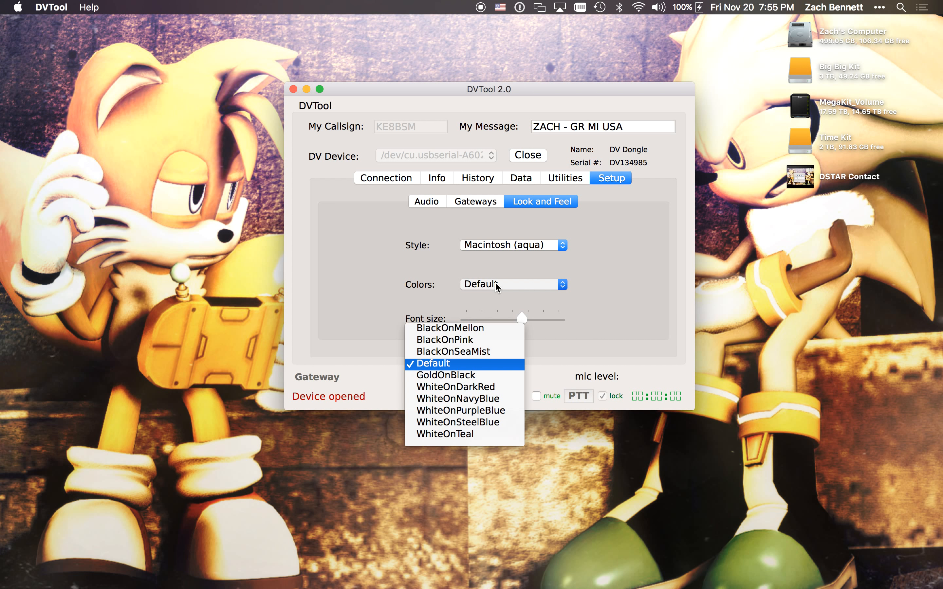
left_click(483, 351)
left_click(524, 289)
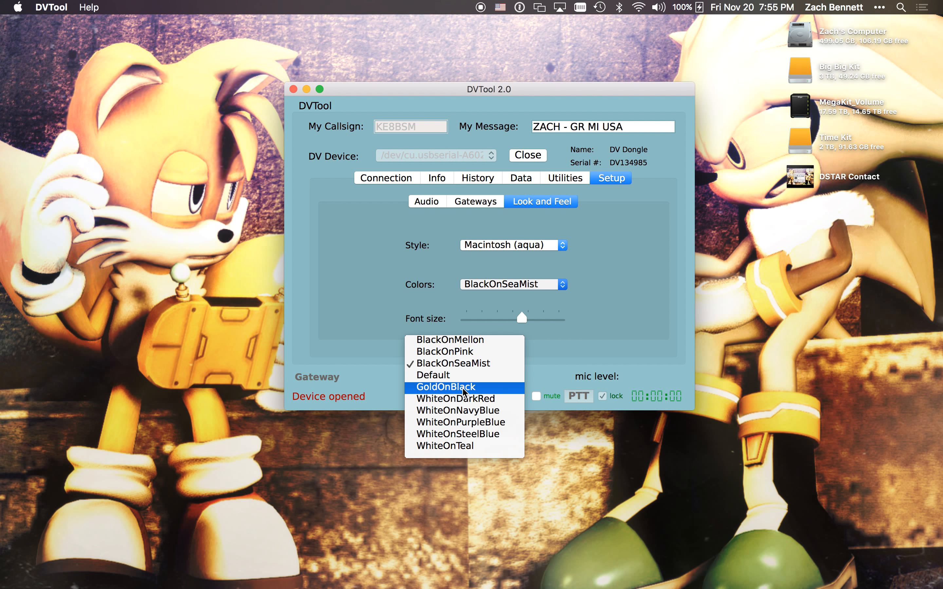
left_click(465, 377)
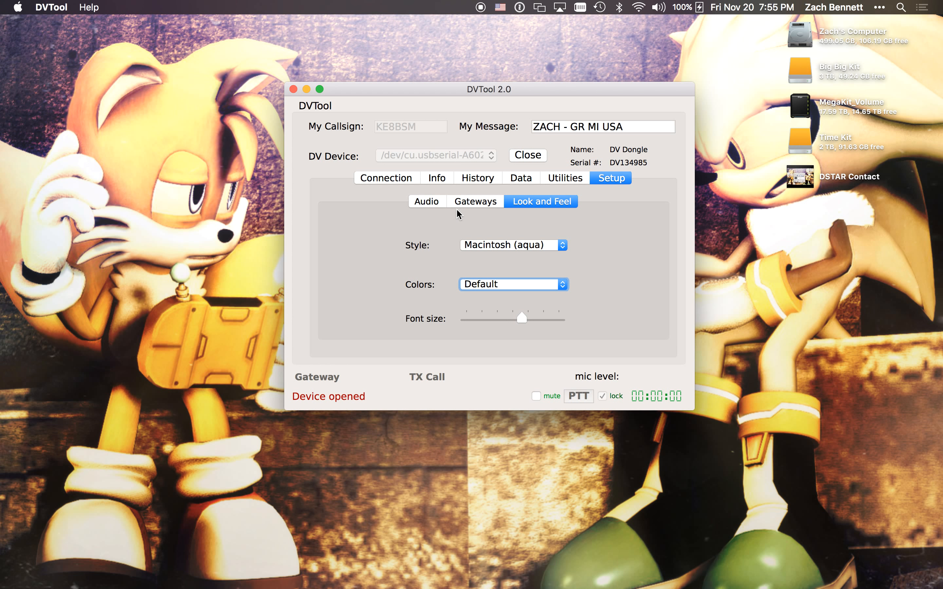
Open the Gateways setup and look through the list of all available gateways and reflectors
left_click(466, 204)
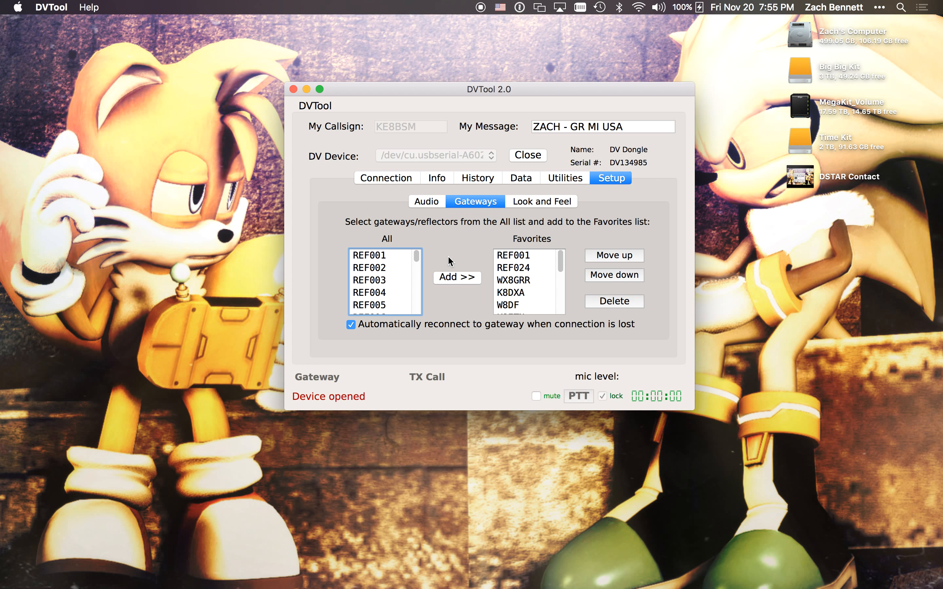
scroll(390, 279, "down", 6)
scroll(367, 259, "up", 3)
scroll(417, 262, "down", 10)
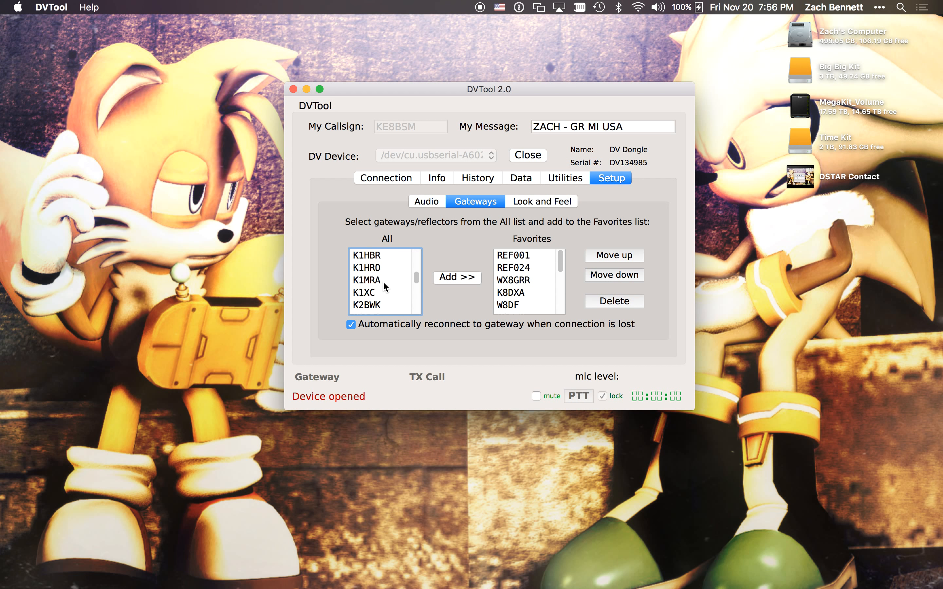
scroll(383, 285, "up", 15)
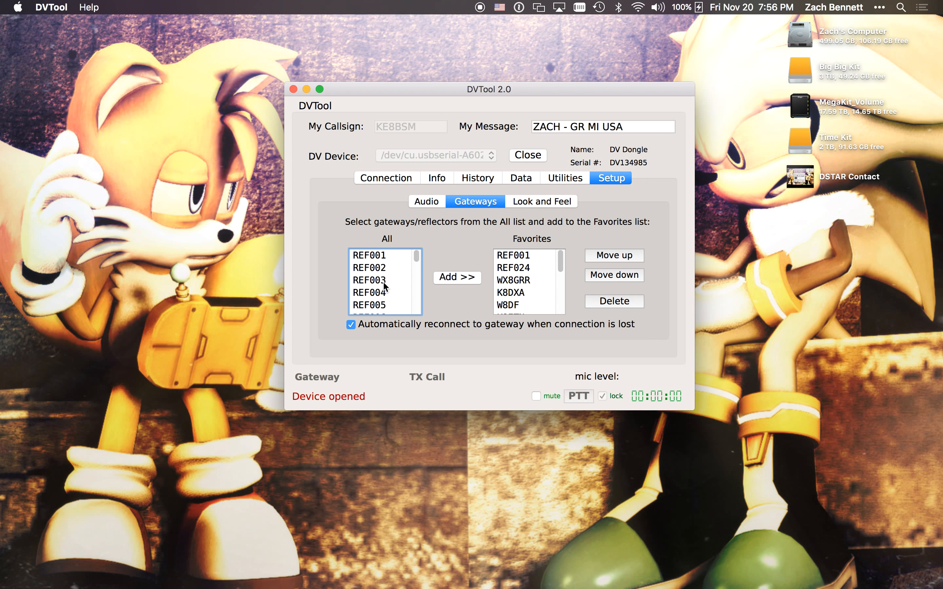
scroll(388, 279, "down", 2)
scroll(389, 278, "up", 2)
scroll(389, 279, "down", 4)
scroll(388, 279, "down", 15)
scroll(388, 278, "down", 20)
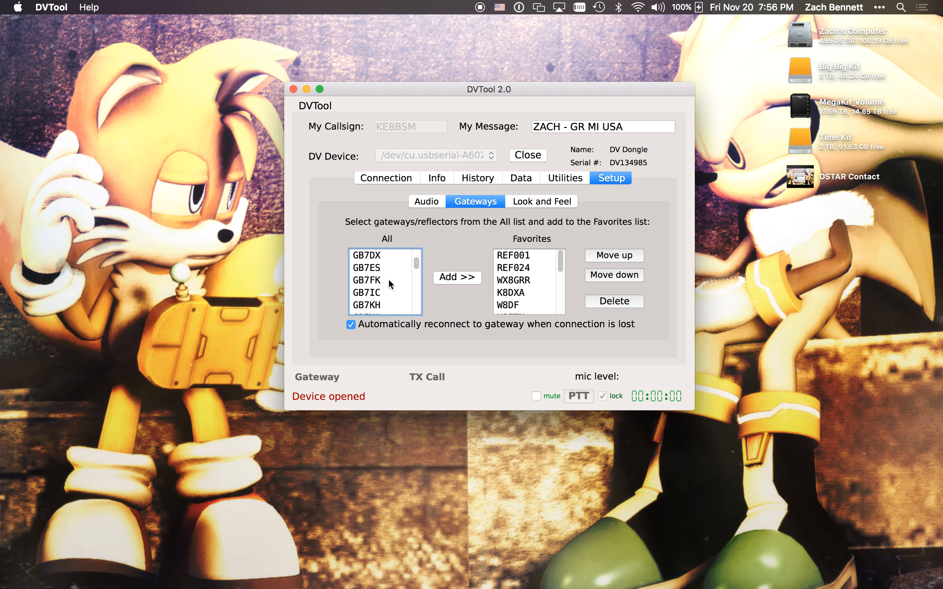
scroll(388, 279, "down", 5)
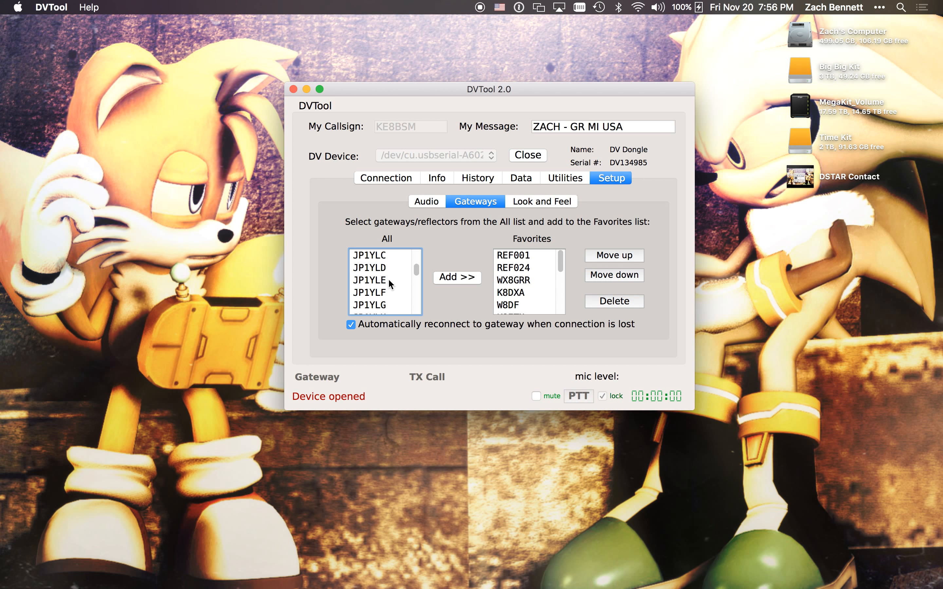
scroll(388, 278, "up", 20)
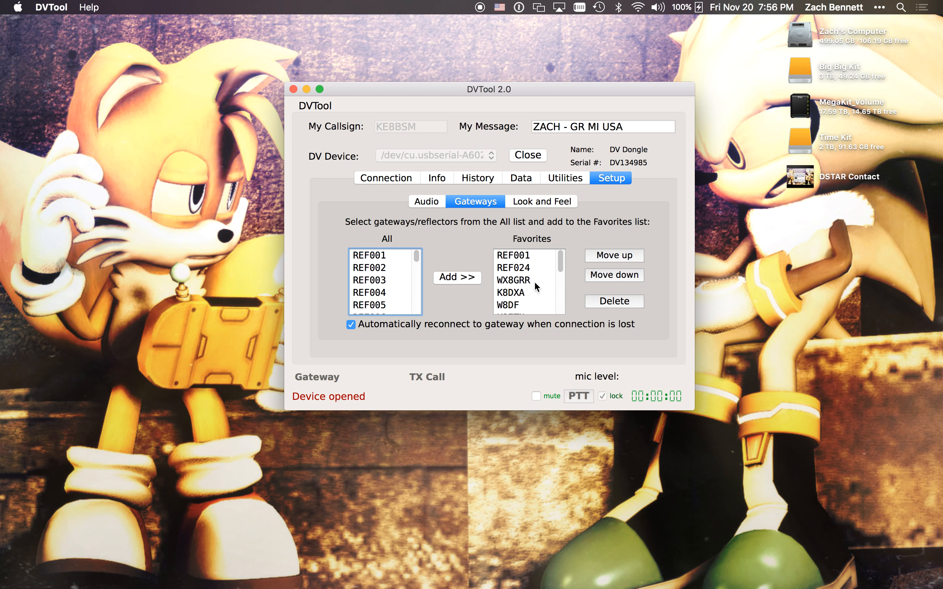
Look through the Favorites list of gateways and reflectors
scroll(534, 286, "down", 5)
scroll(535, 287, "up", 3)
scroll(535, 283, "up", 2)
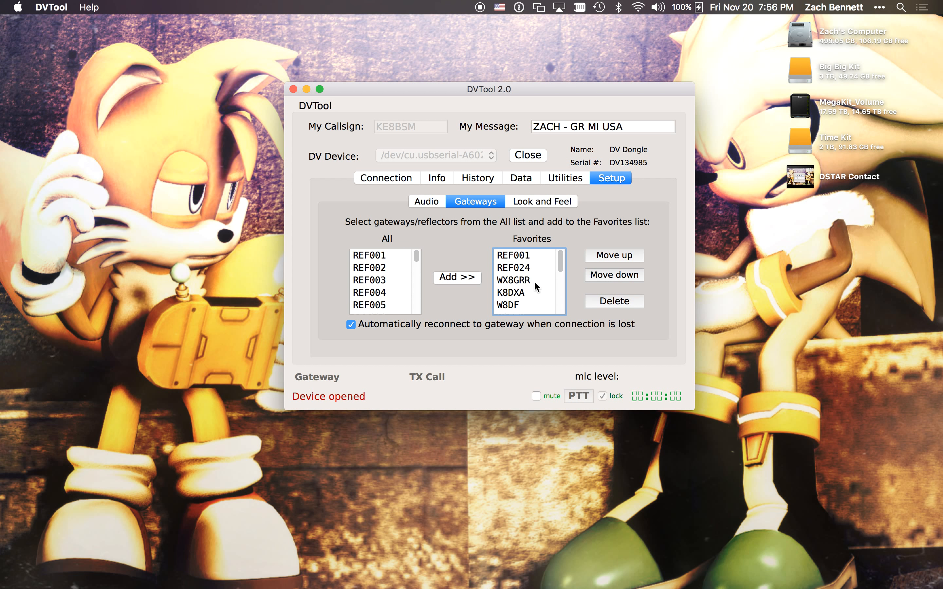
Select the WX8GRR gateway in the Favorites list of the Gateways setup
scroll(535, 283, "down", 1)
scroll(535, 284, "up", 1)
left_click(535, 278)
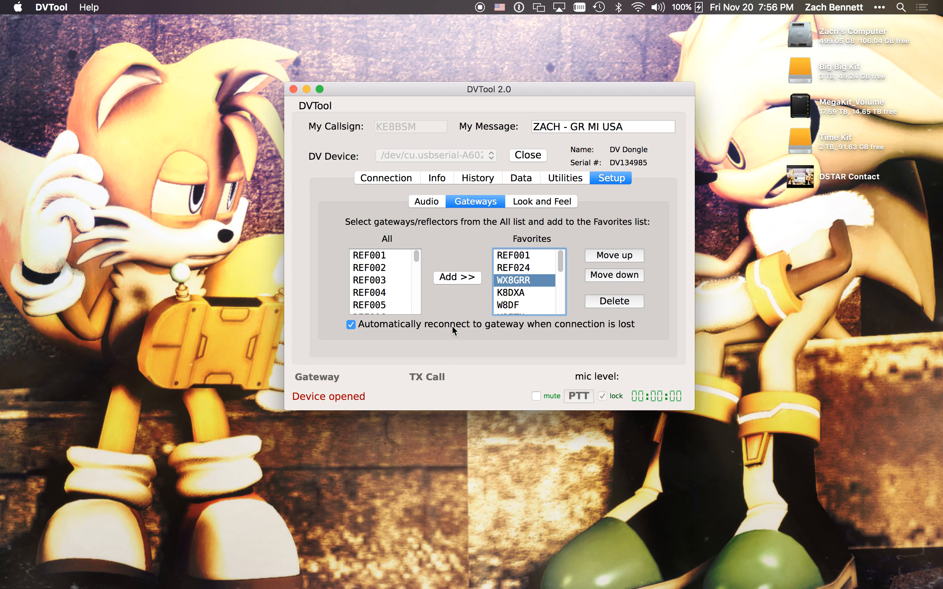
Review the audio device choices, keeping Built-in Microphone and Built-in Output, and run the soundcard-only audio test
left_click(431, 201)
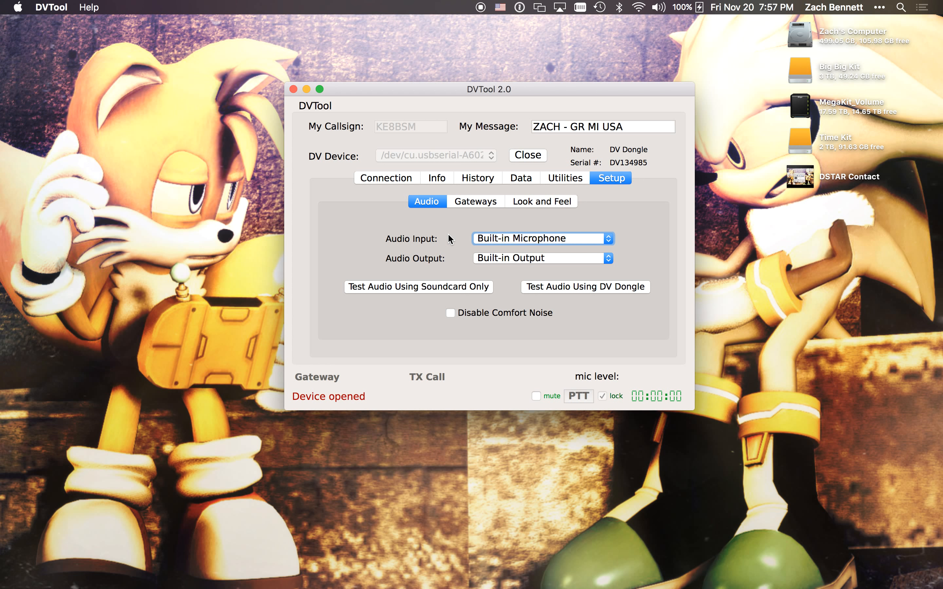
left_click(489, 236)
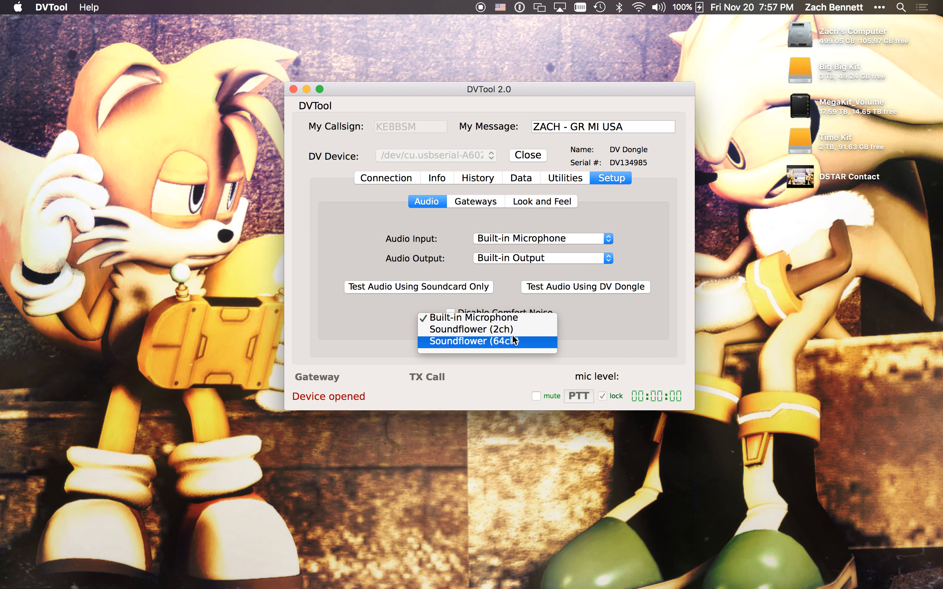
left_click(478, 251)
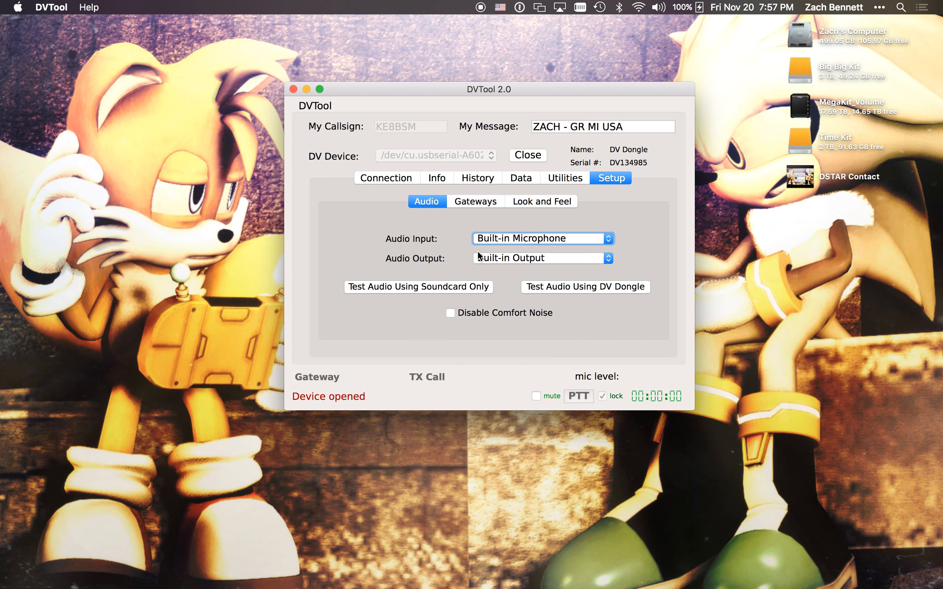
left_click(501, 256)
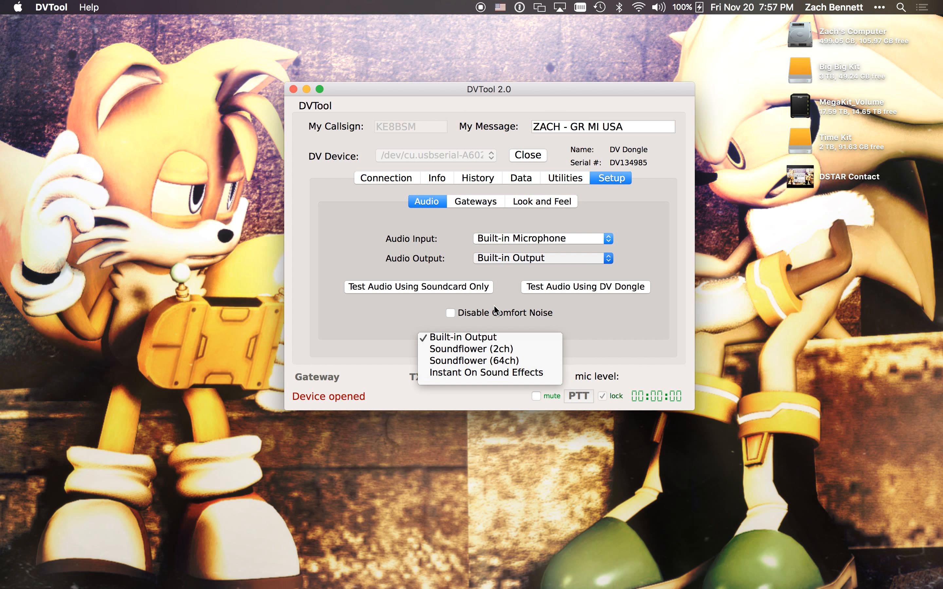
left_click(509, 255)
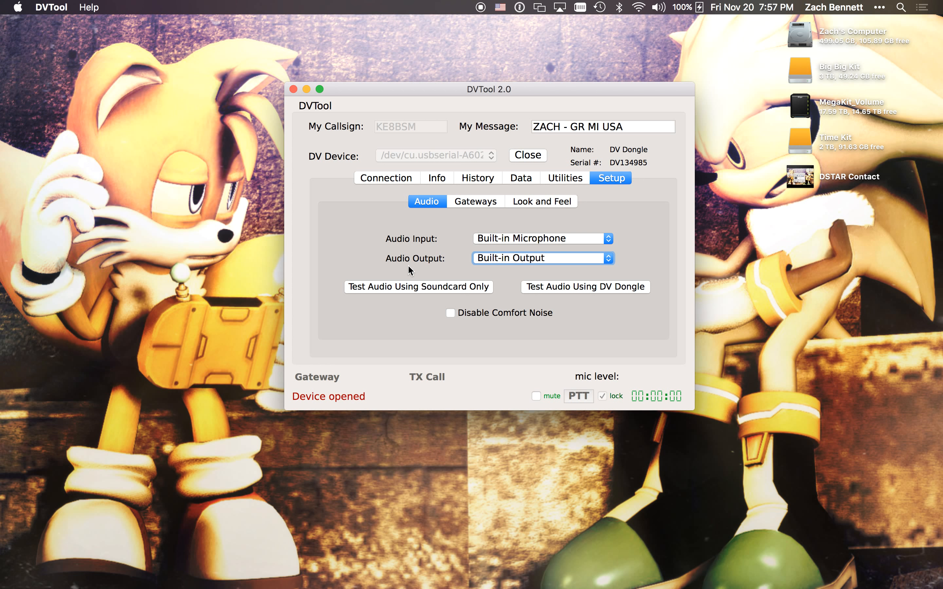
left_click(403, 285)
left_click(403, 287)
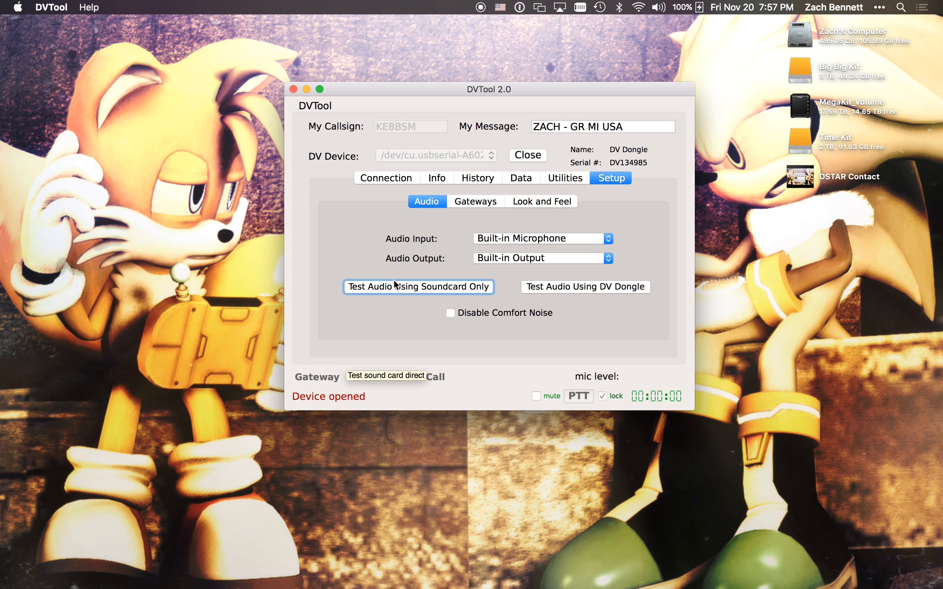
Check the Mac's sound input device and its level in System Preferences, and return to DVTool
left_click(18, 6)
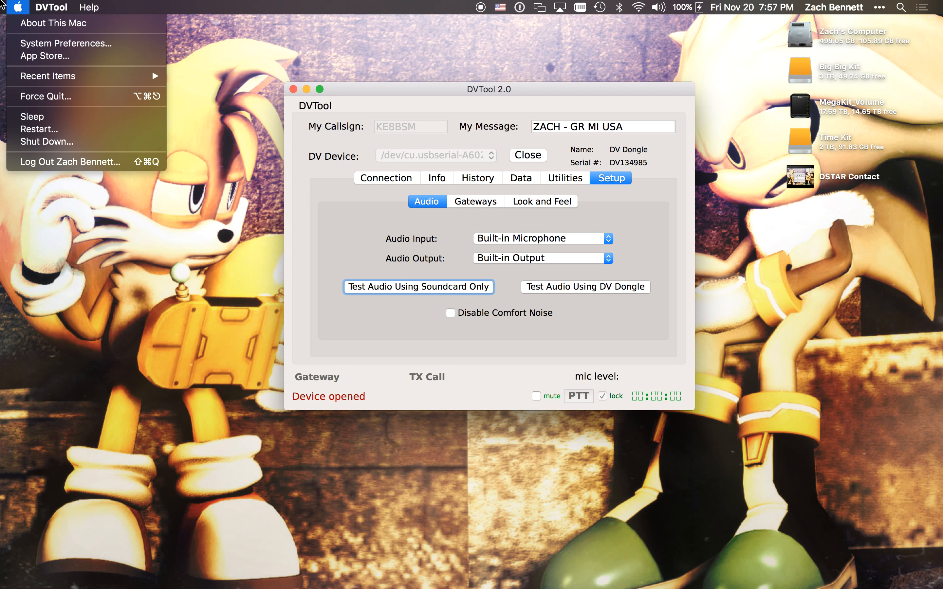
left_click(78, 41)
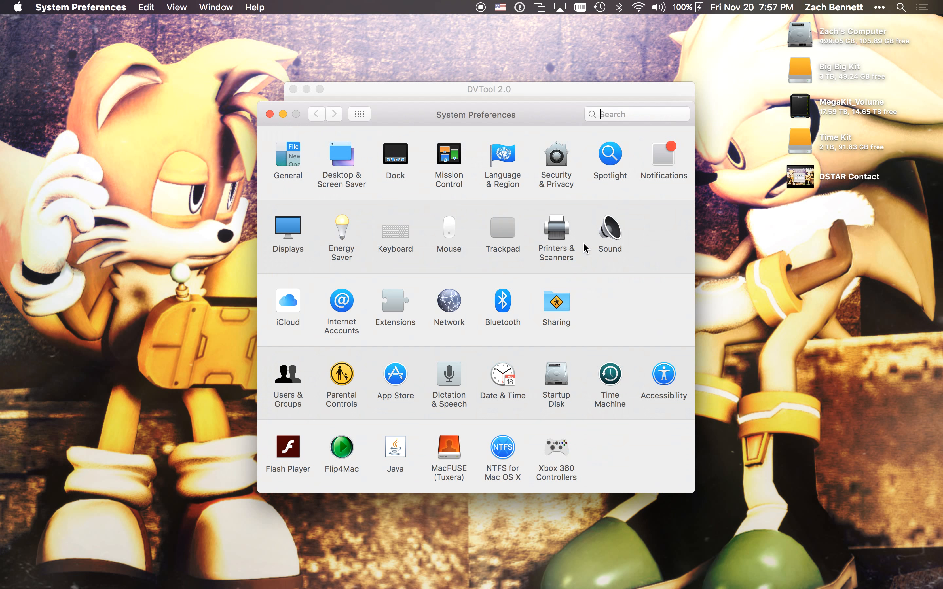
left_click(611, 233)
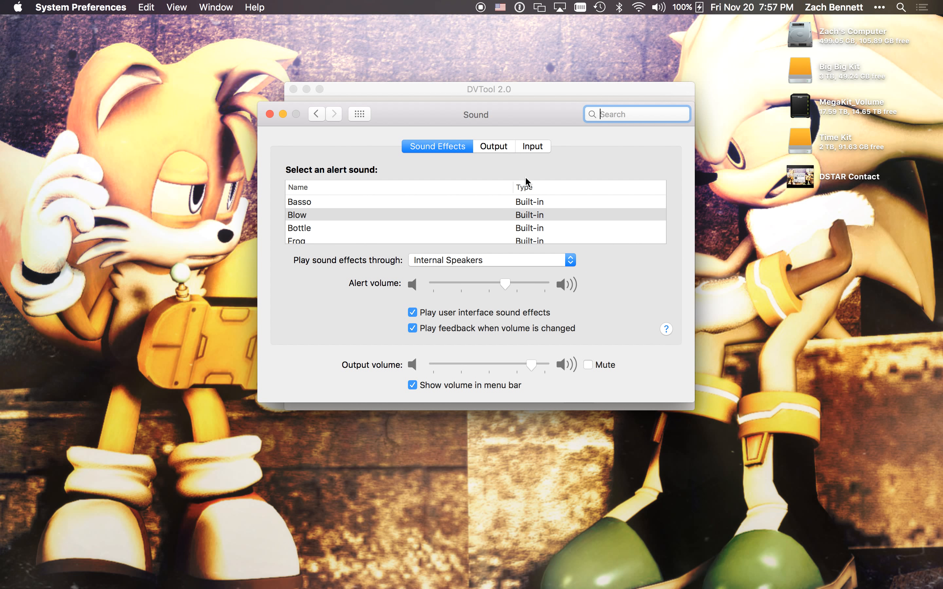
left_click(532, 147)
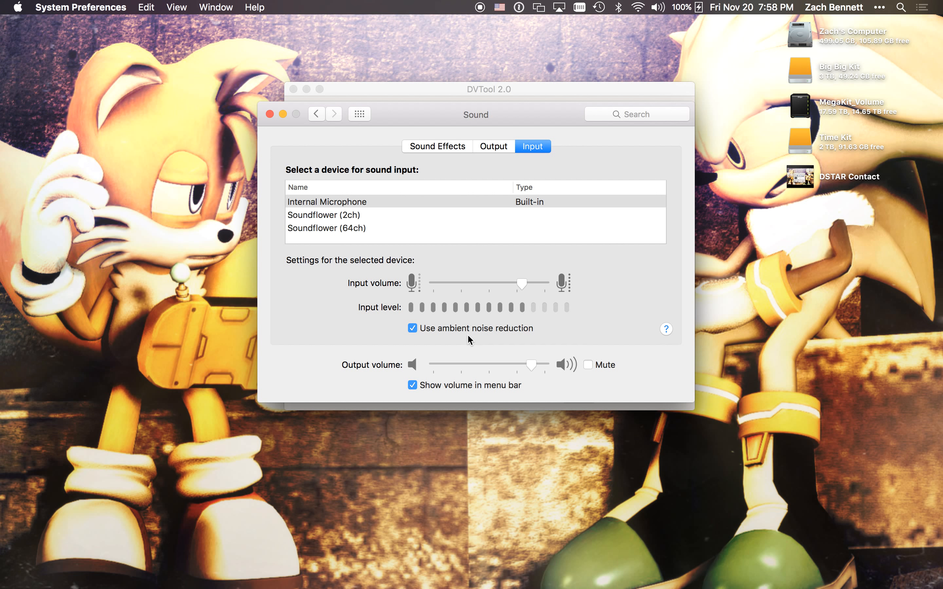
left_click(436, 145)
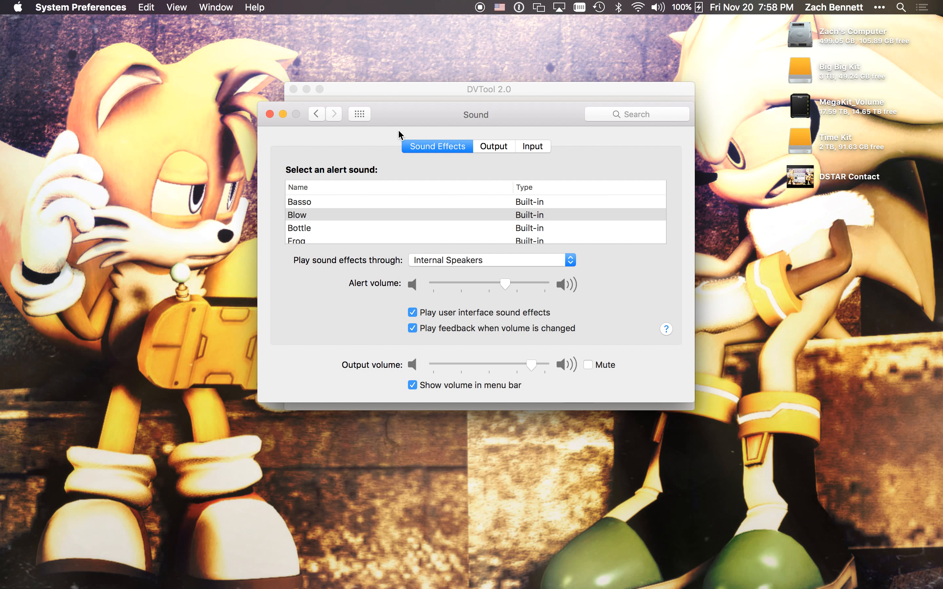
left_click(360, 114)
left_click(270, 114)
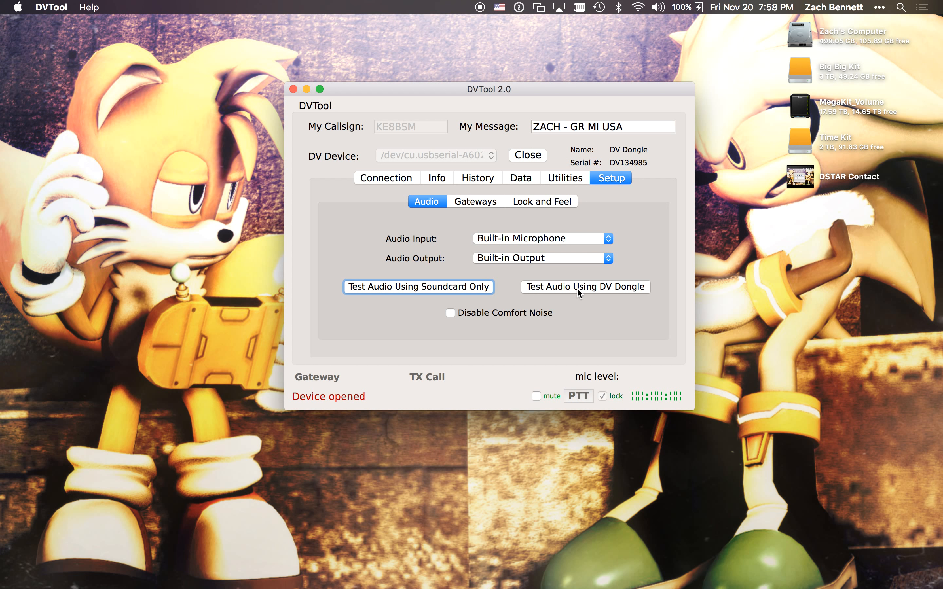
Run the audio test through the DV Dongle and stop it
left_click(594, 288)
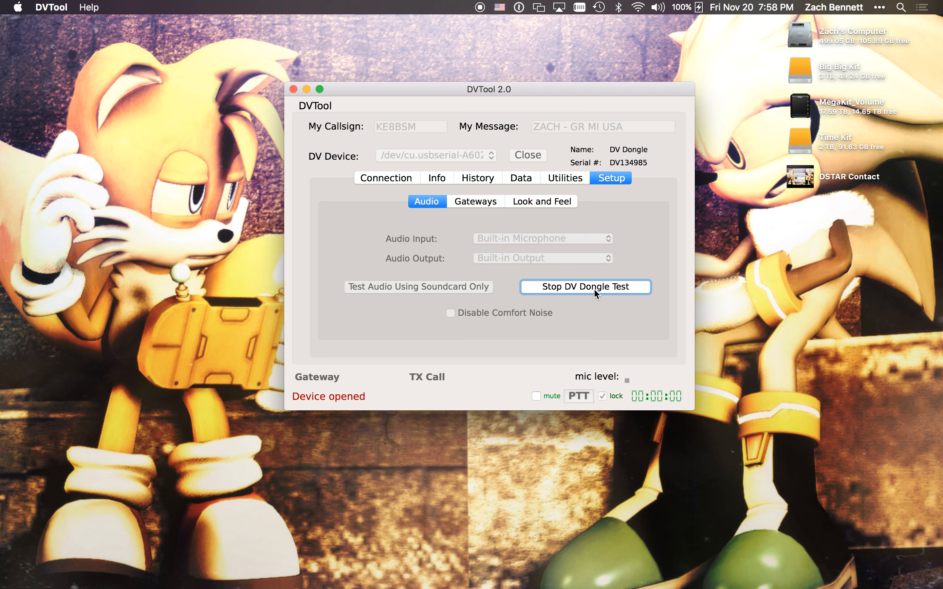
left_click(594, 289)
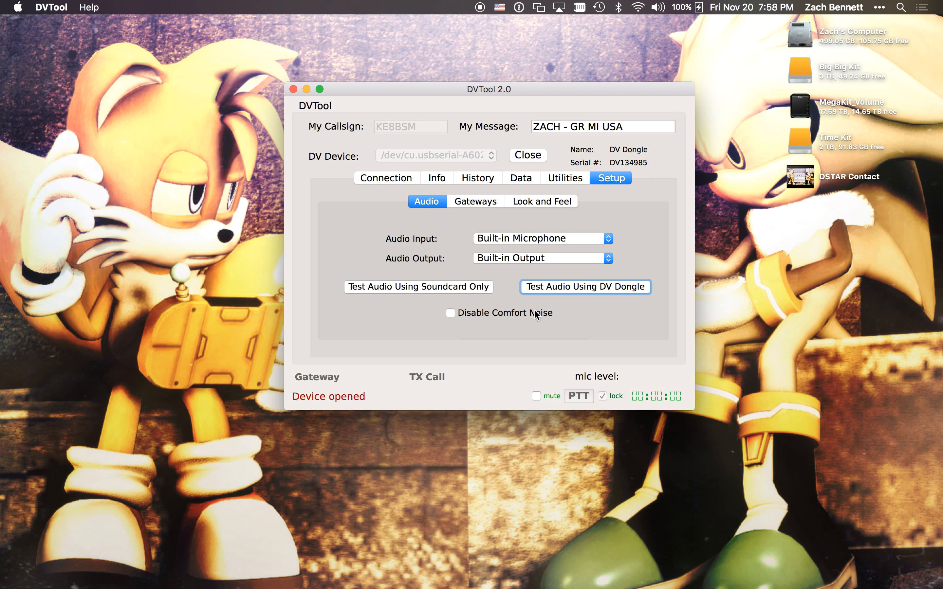
Try to record a DVRec file with the DVTool utilities
left_click(561, 180)
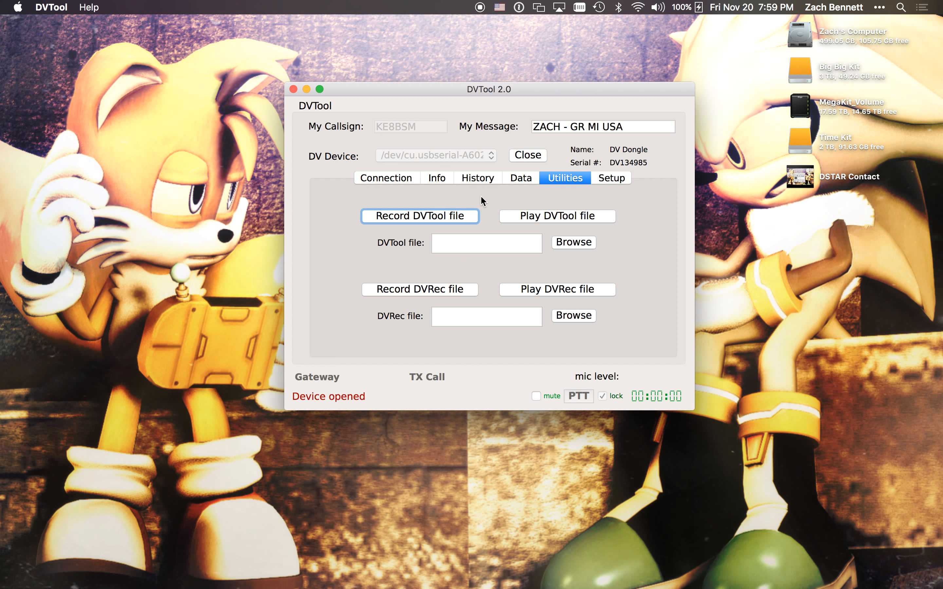
left_click(404, 295)
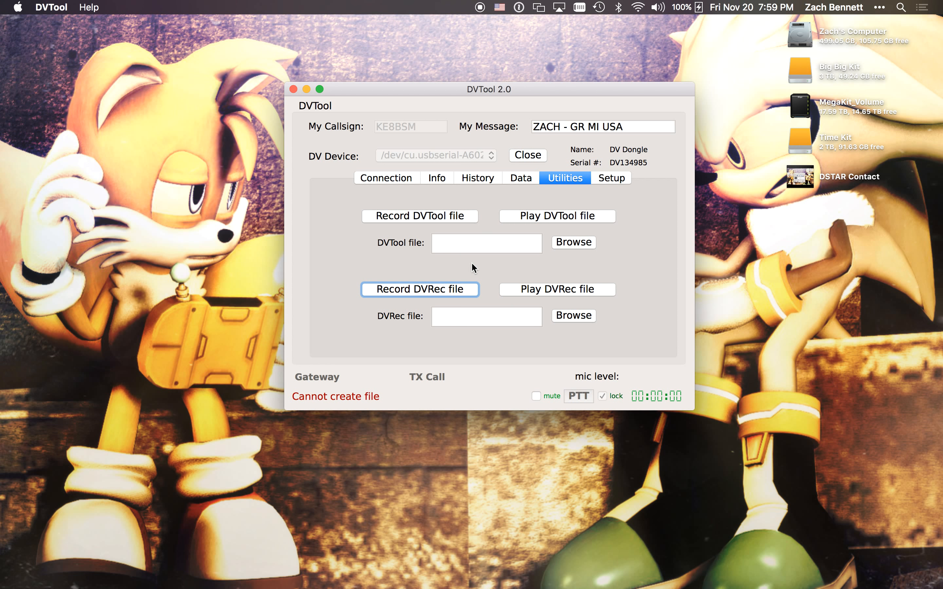
Look over the Data messaging, History log and gateway Info views
left_click(516, 179)
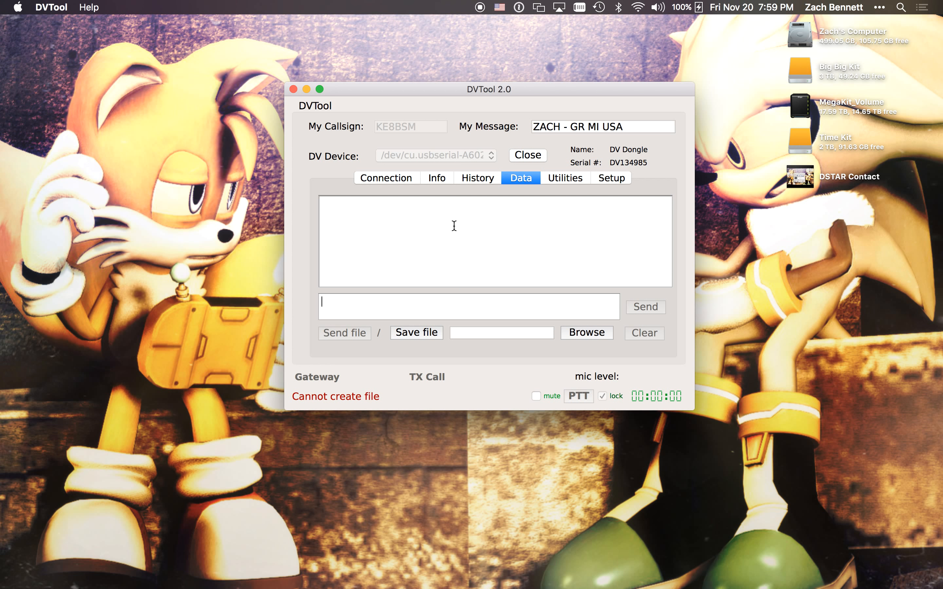
left_click(473, 178)
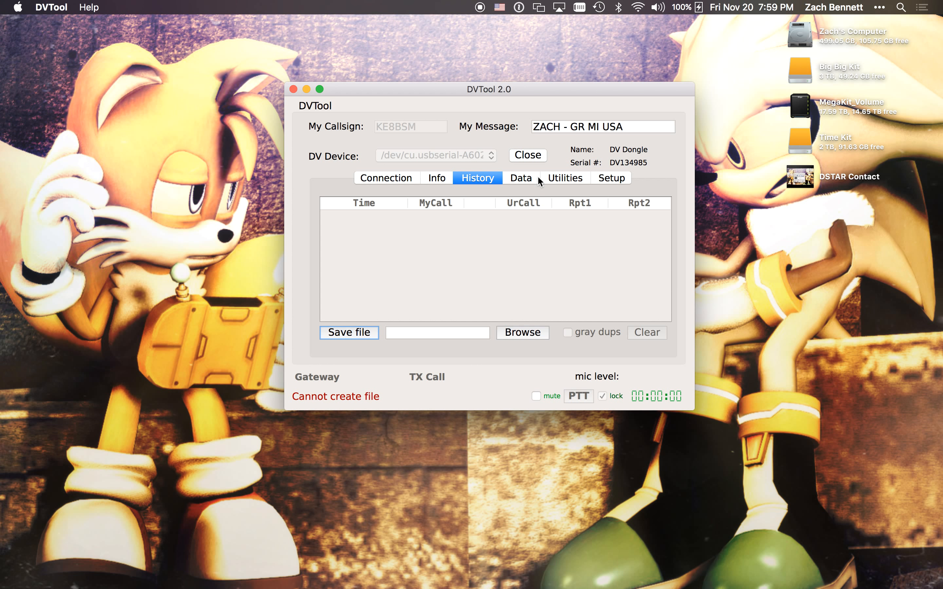
left_click(528, 177)
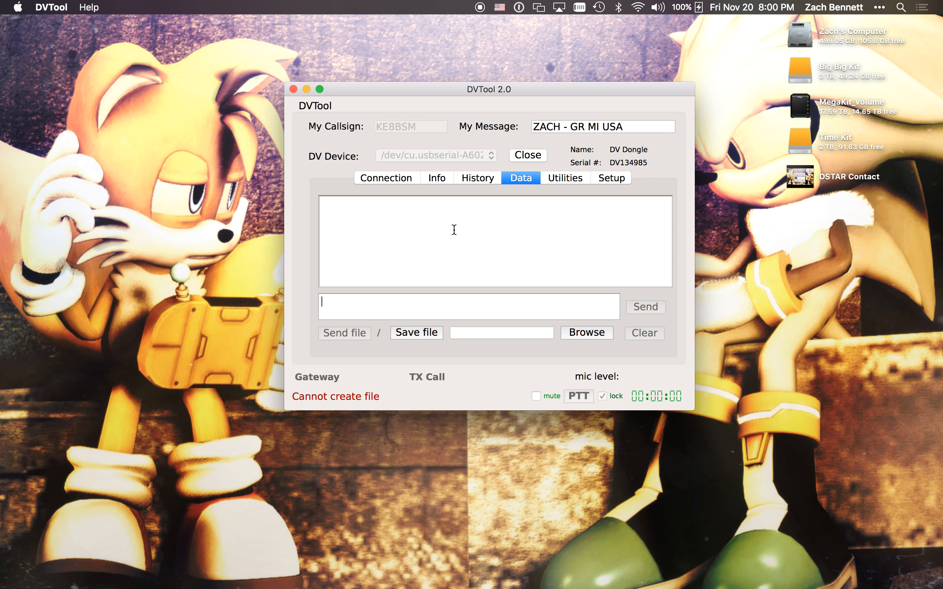
left_click(475, 175)
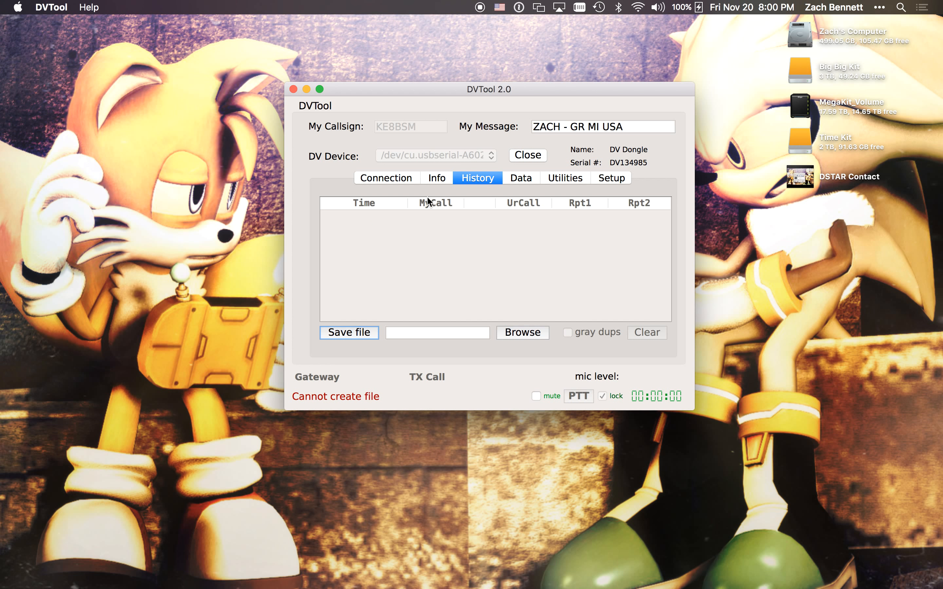
left_click(435, 178)
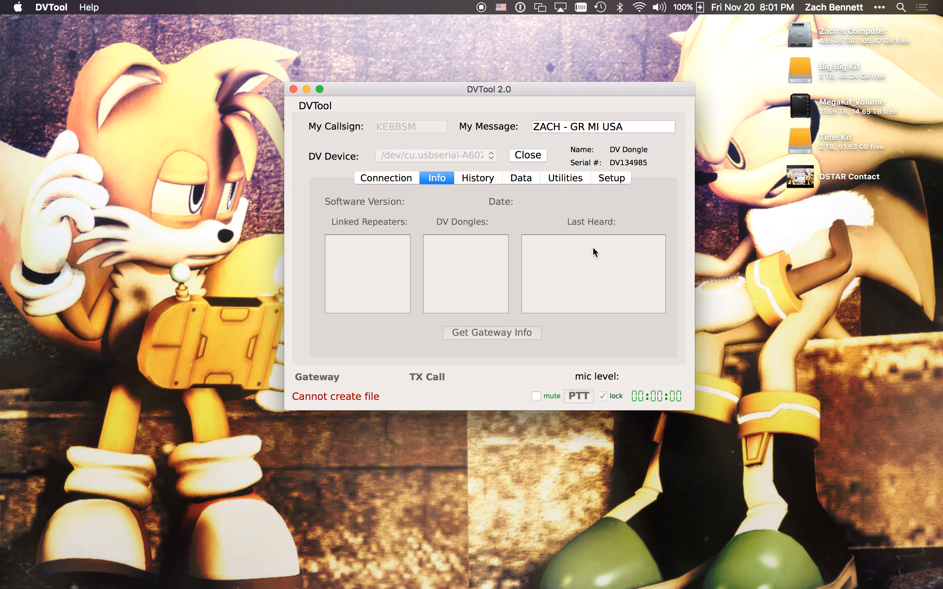
Browse the full list of gateways and reflectors available for connection, keeping WX8GRR selected
left_click(383, 179)
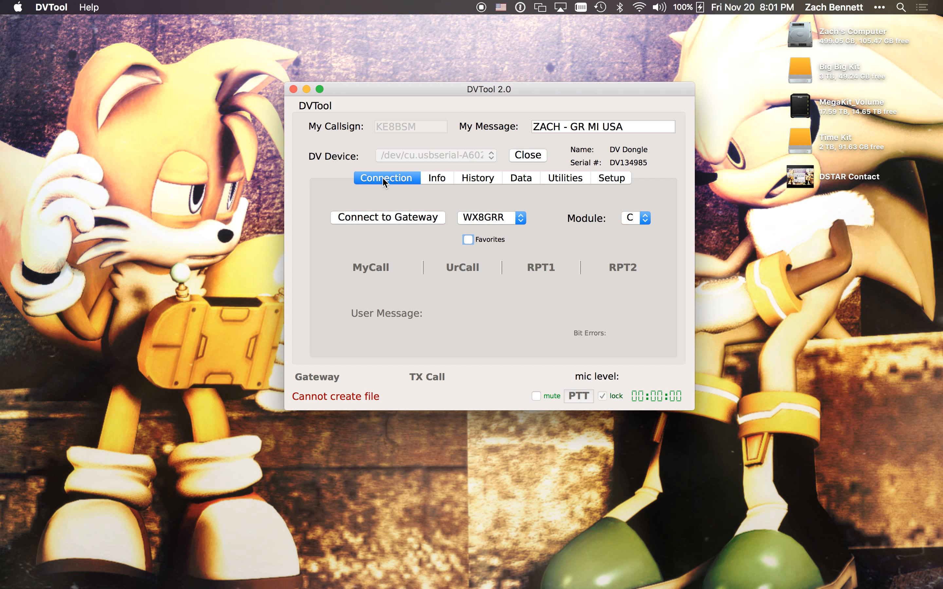
left_click(491, 218)
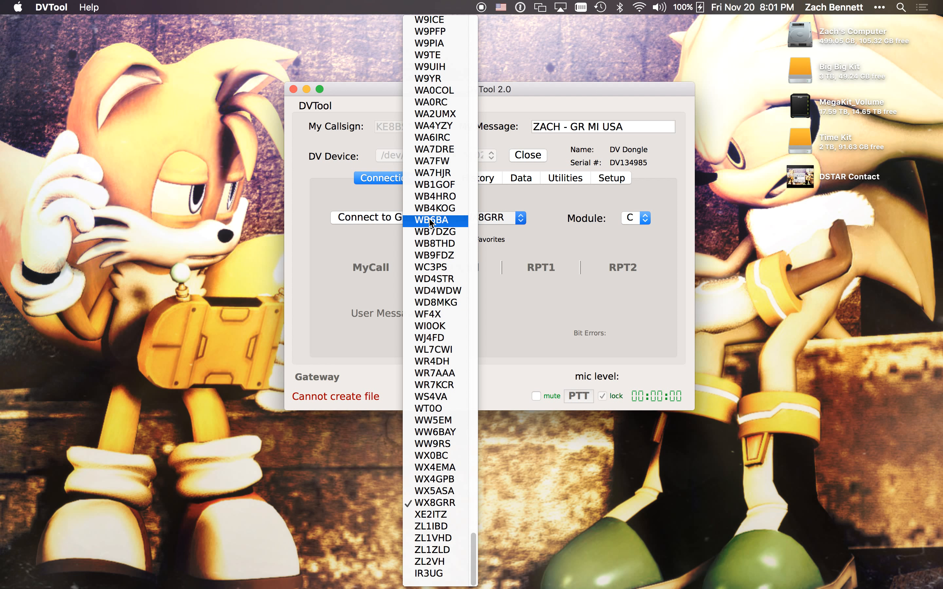
scroll(435, 396, "up", 10)
scroll(431, 221, "down", 10)
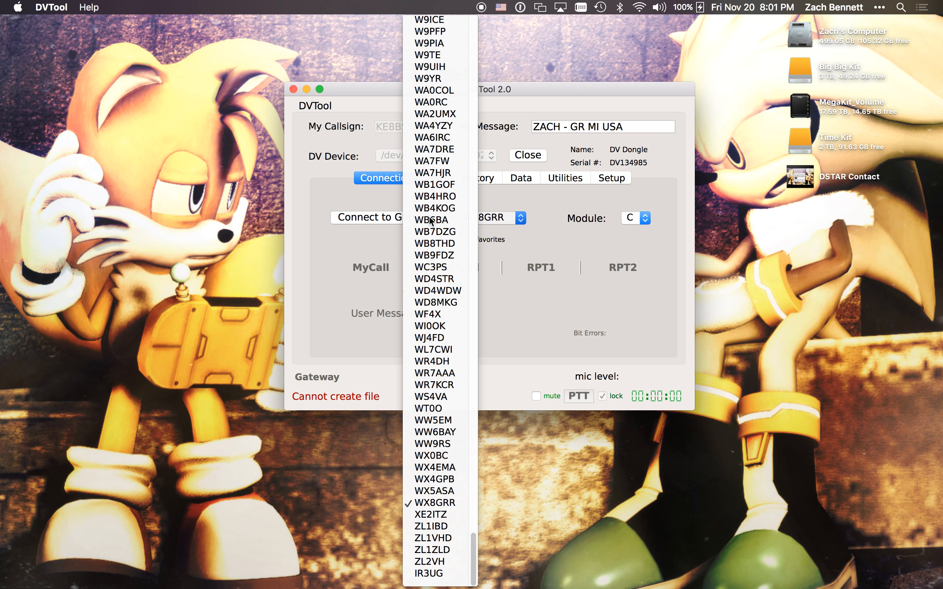
scroll(430, 220, "up", 15)
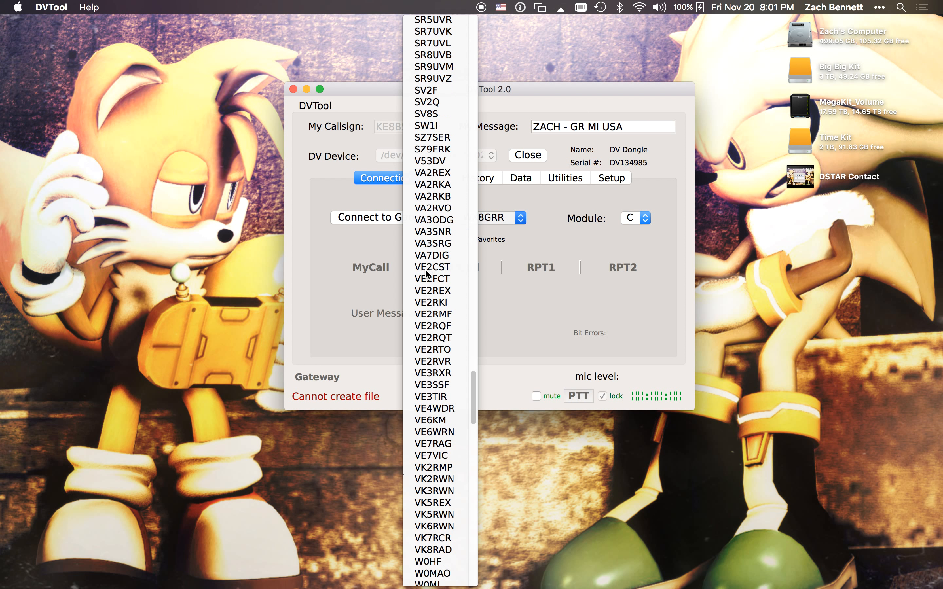
scroll(426, 291, "up", 15)
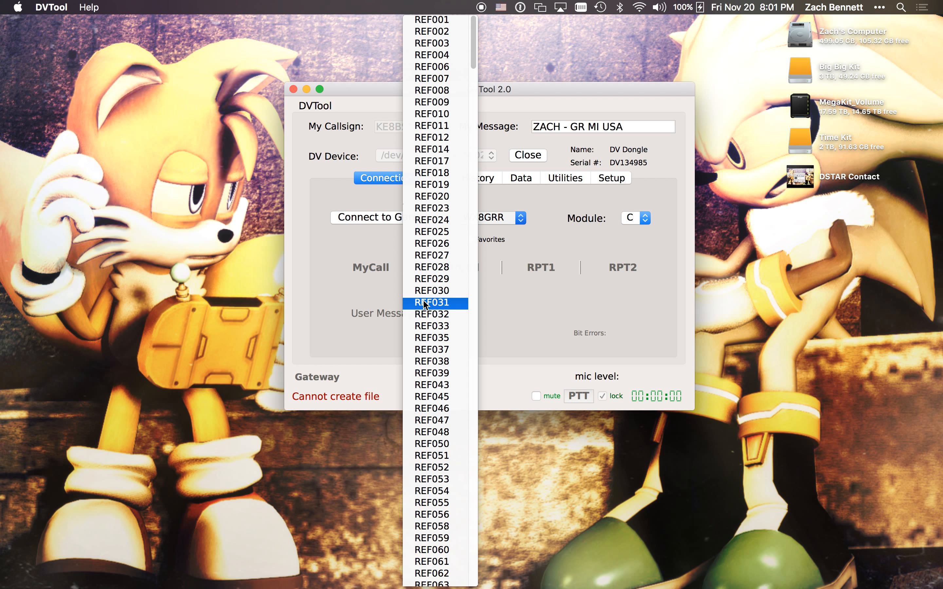
left_click(596, 288)
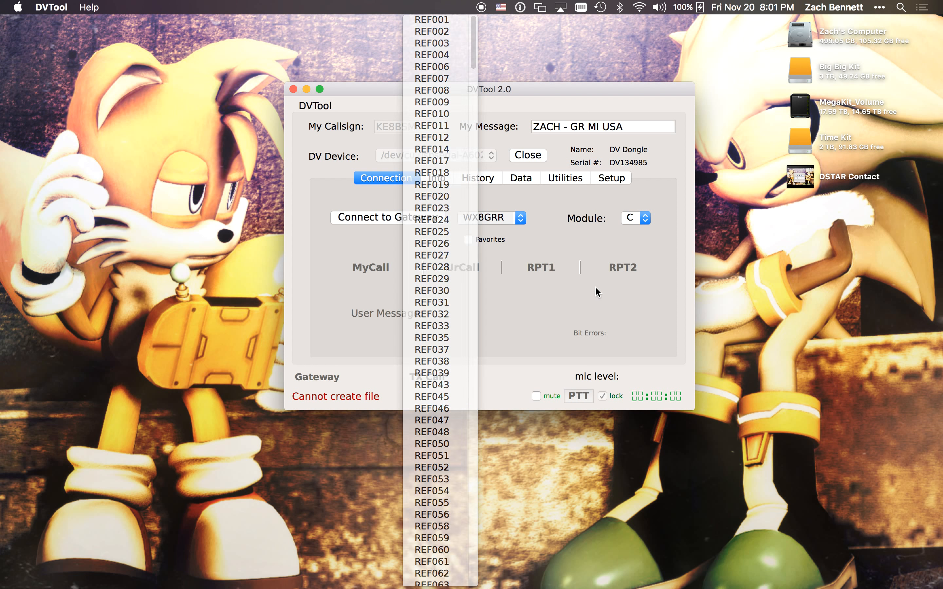
Limit the gateway choices to Favorites and connect to reflector REF001 on module C
left_click(486, 237)
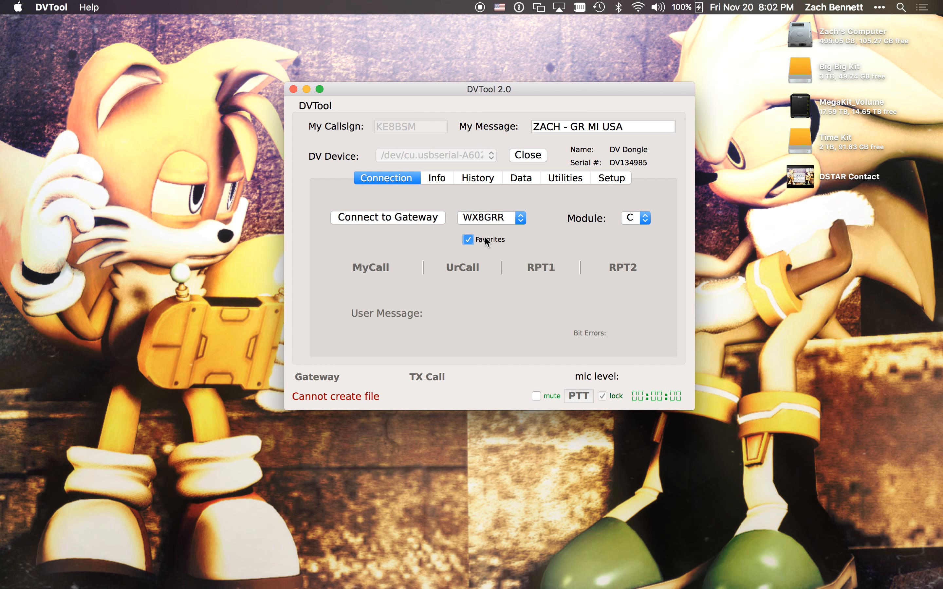
left_click(498, 219)
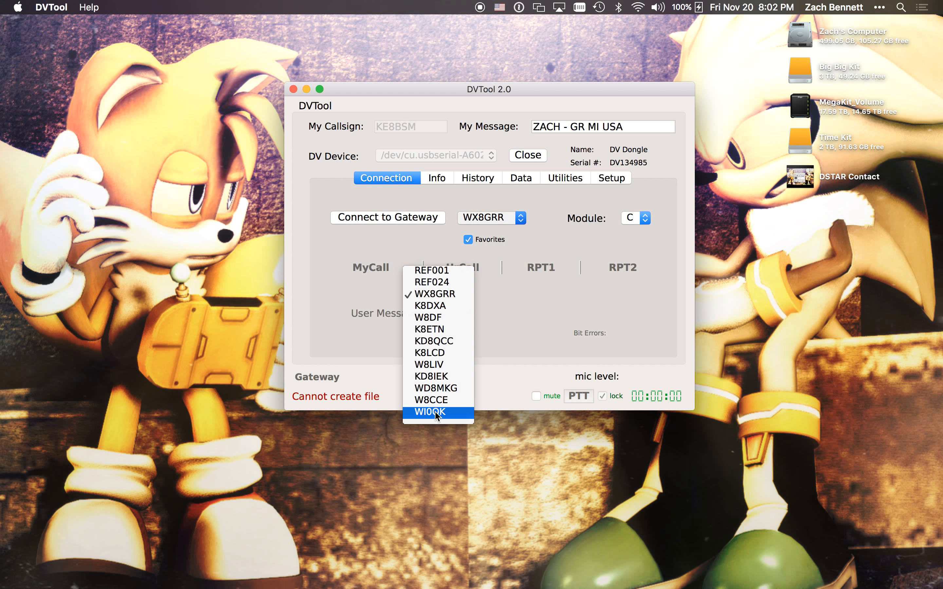
left_click(457, 283)
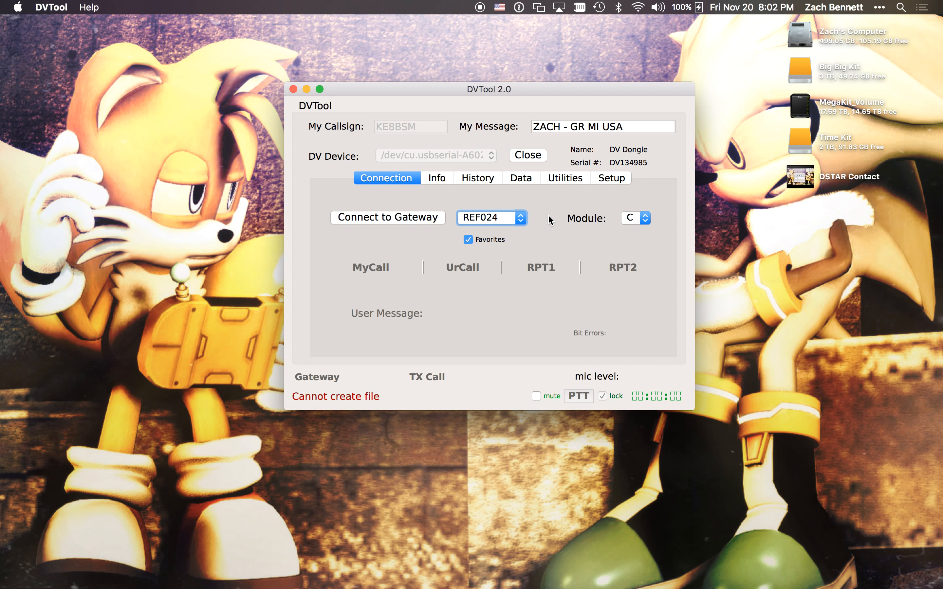
left_click(508, 215)
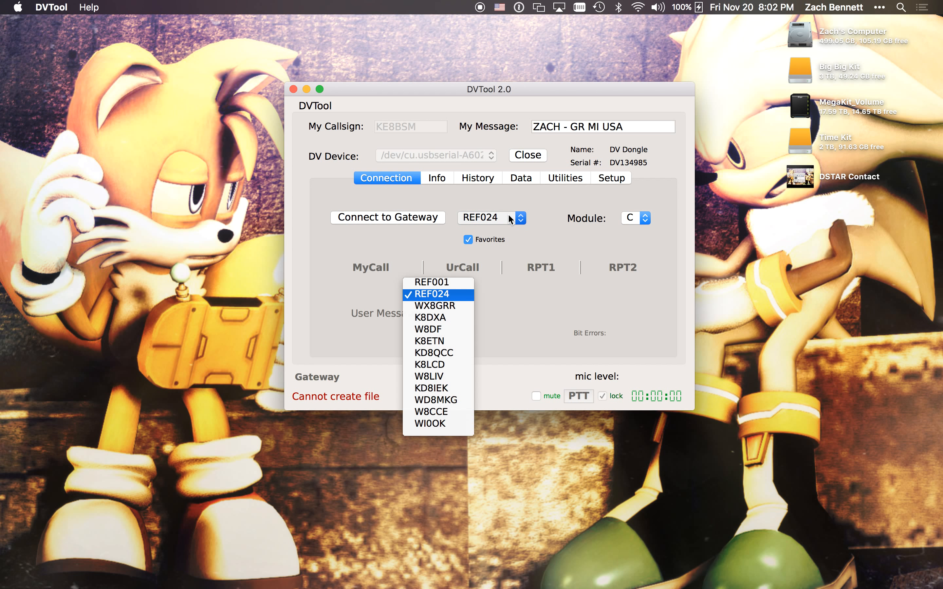
left_click(452, 282)
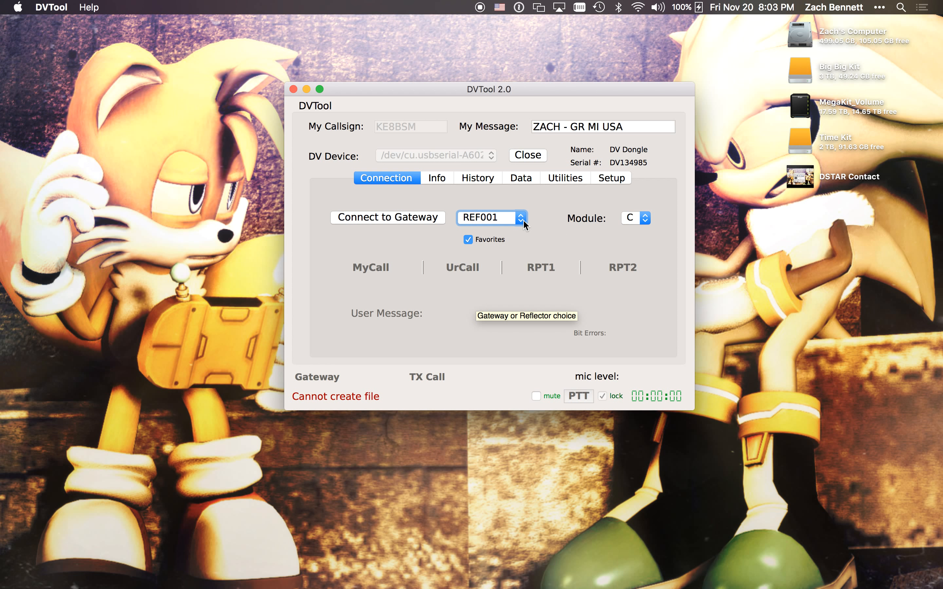
left_click(403, 216)
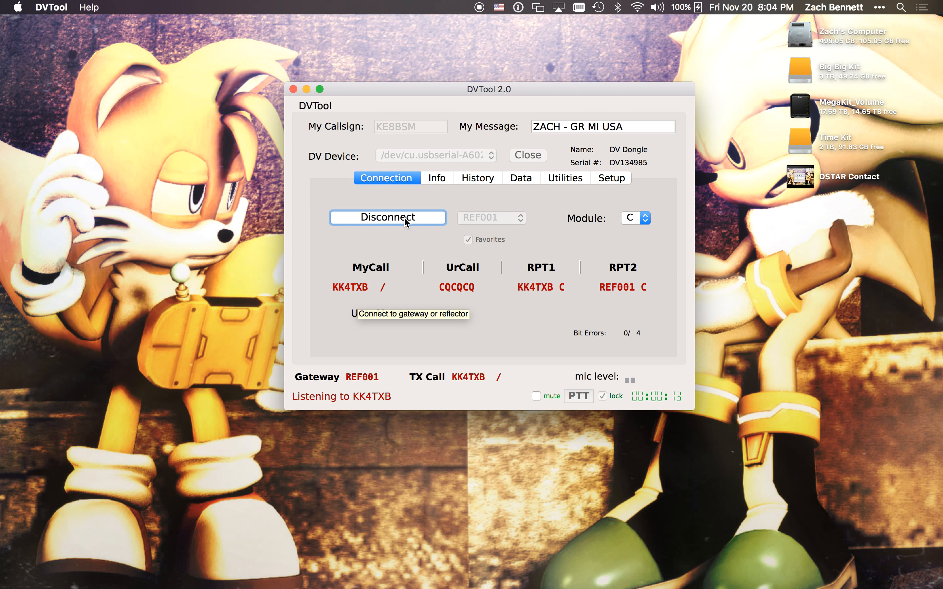
Retrieve the gateway information for the connected reflector REF001
left_click(437, 178)
left_click(481, 330)
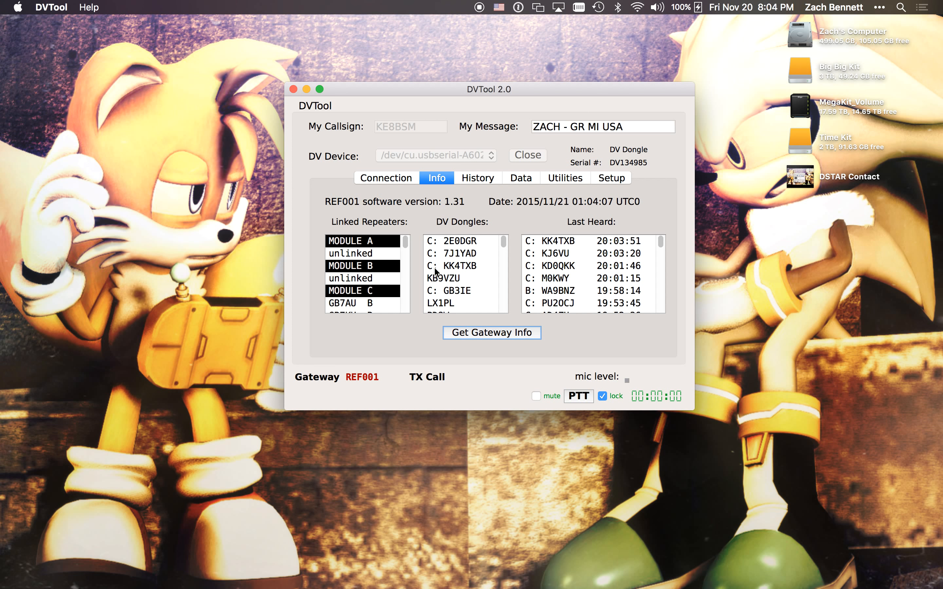
Disconnect from reflector REF001 and look over the gateway information and the call history while disconnected
left_click(392, 177)
left_click(393, 215)
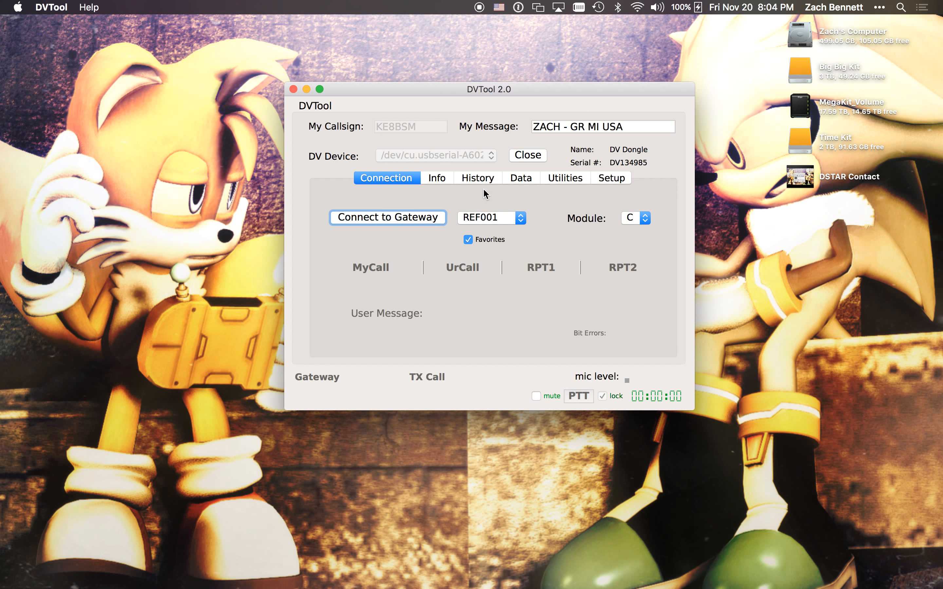
left_click(444, 178)
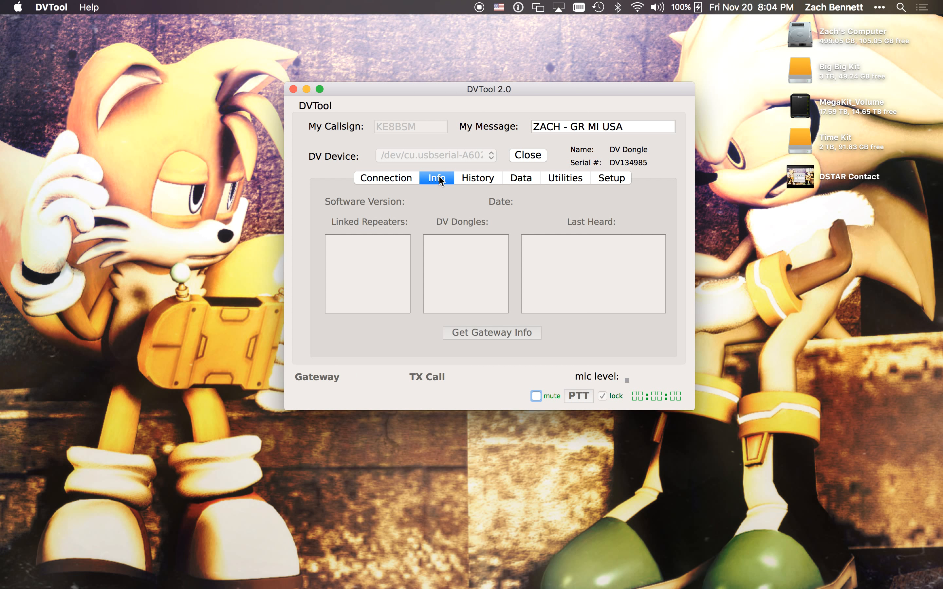
left_click(389, 178)
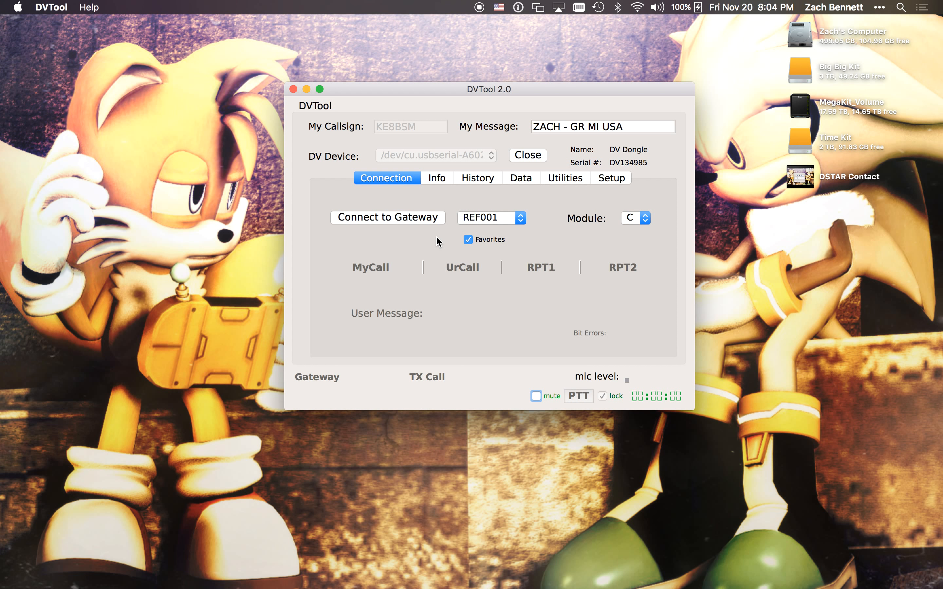
left_click(435, 178)
left_click(476, 180)
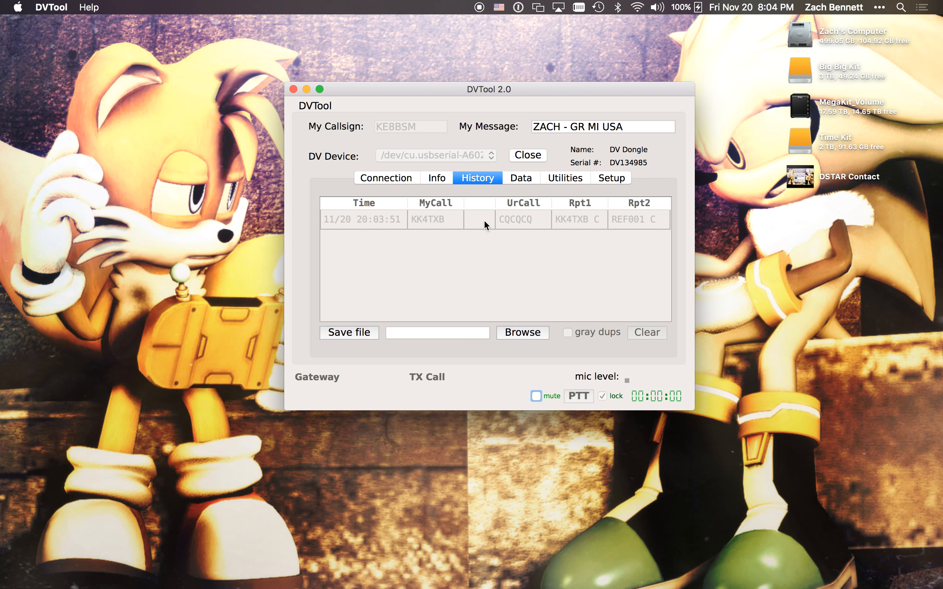
left_click(444, 184)
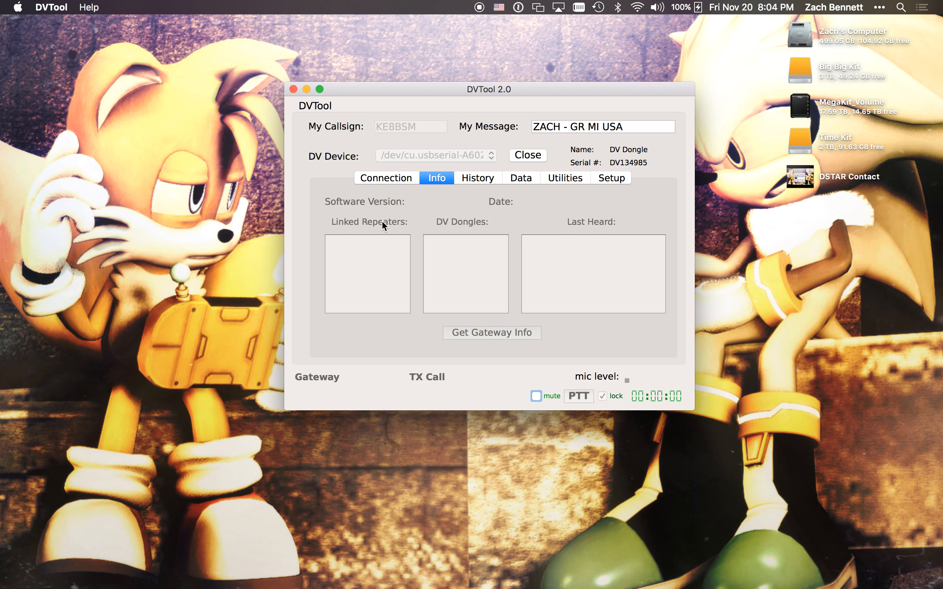
Choose WX8GRR from the favorite gateways and connect to it on module C
left_click(381, 180)
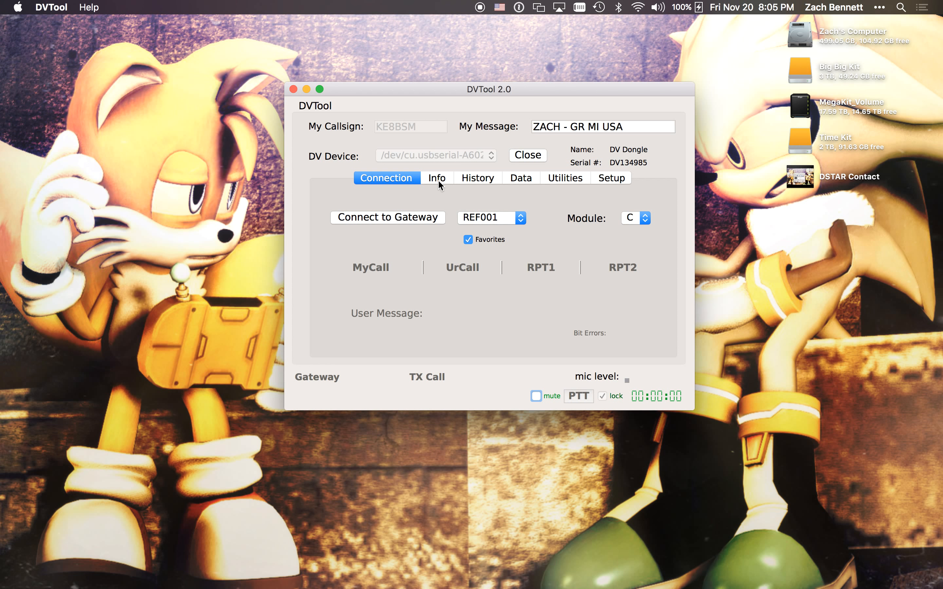
left_click(482, 217)
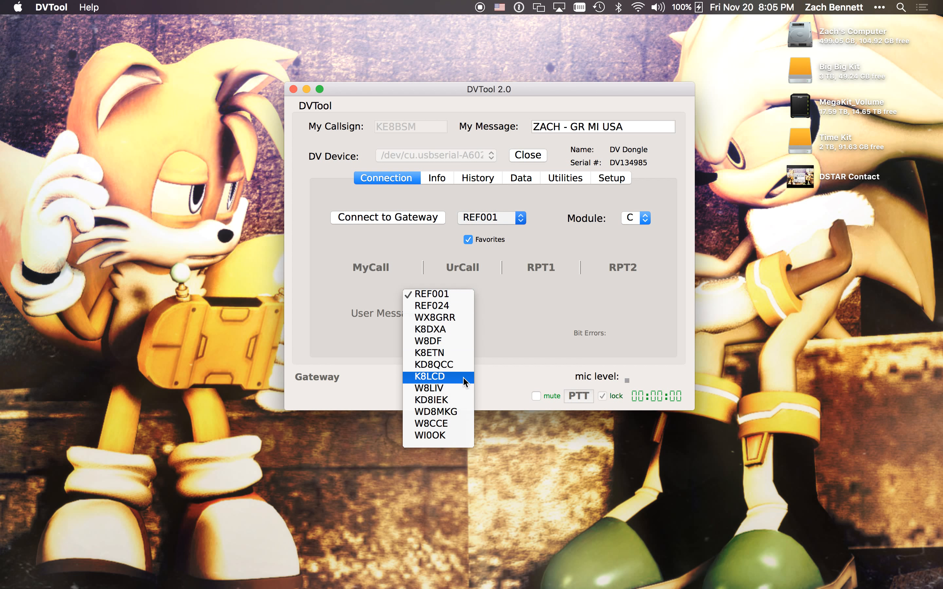
left_click(438, 317)
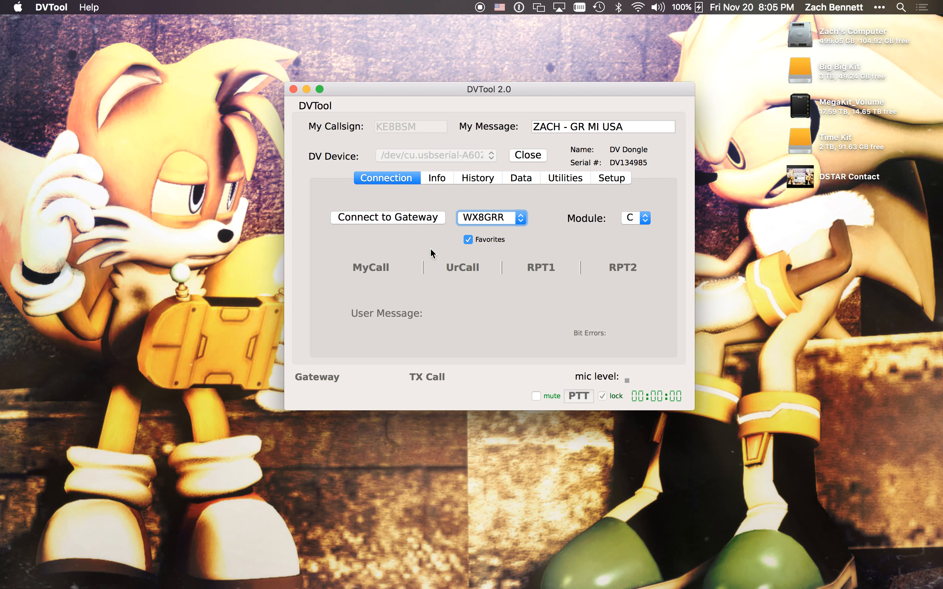
left_click(630, 219)
left_click(631, 218)
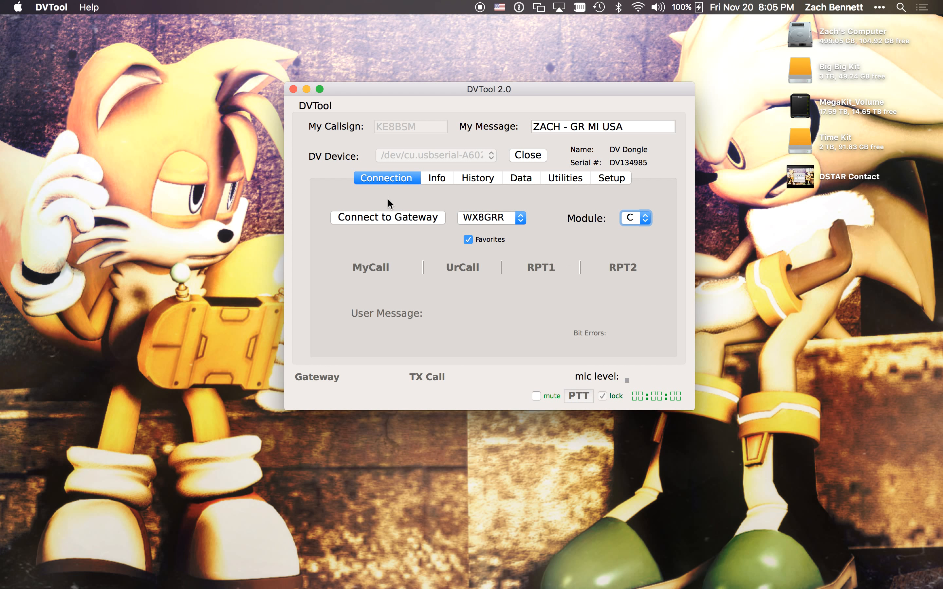
left_click(374, 218)
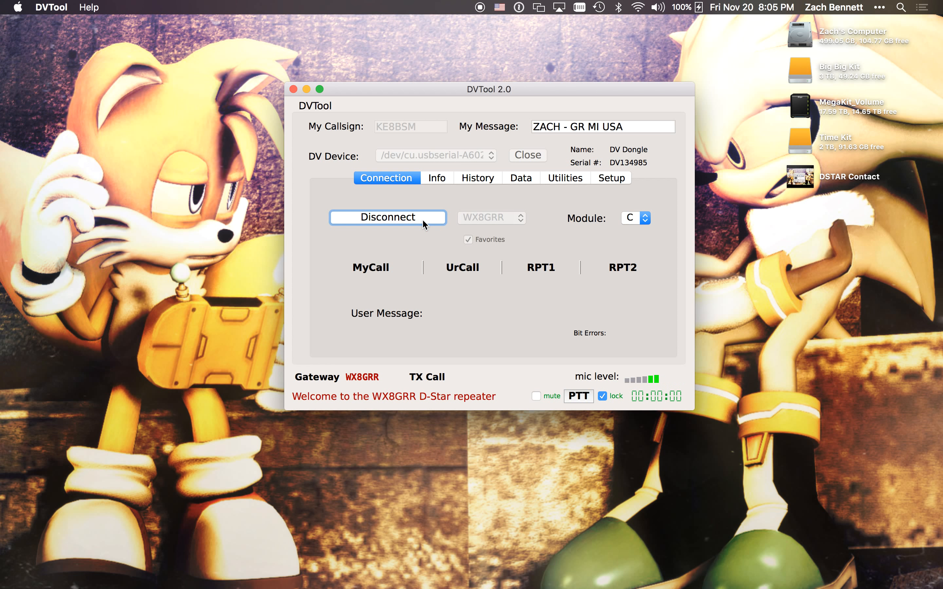
Retrieve the gateway information for WX8GRR and look through its list of linked repeaters
left_click(435, 182)
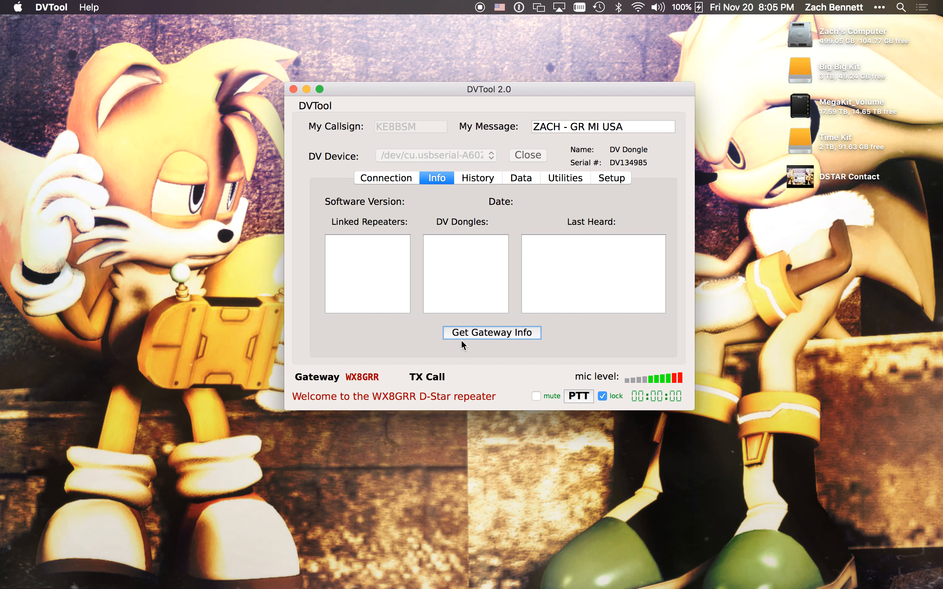
left_click(489, 338)
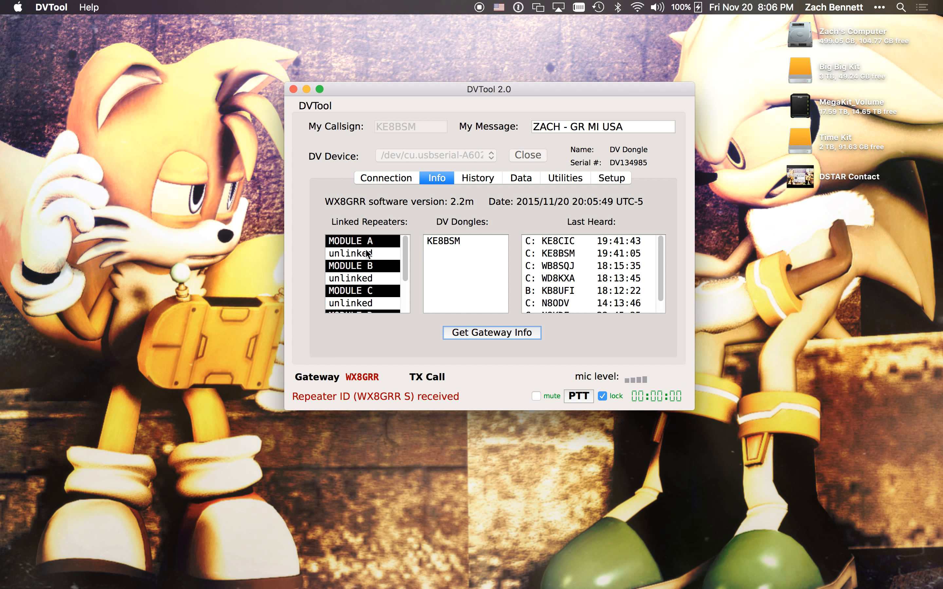
left_click(357, 274)
scroll(357, 274, "down", 2)
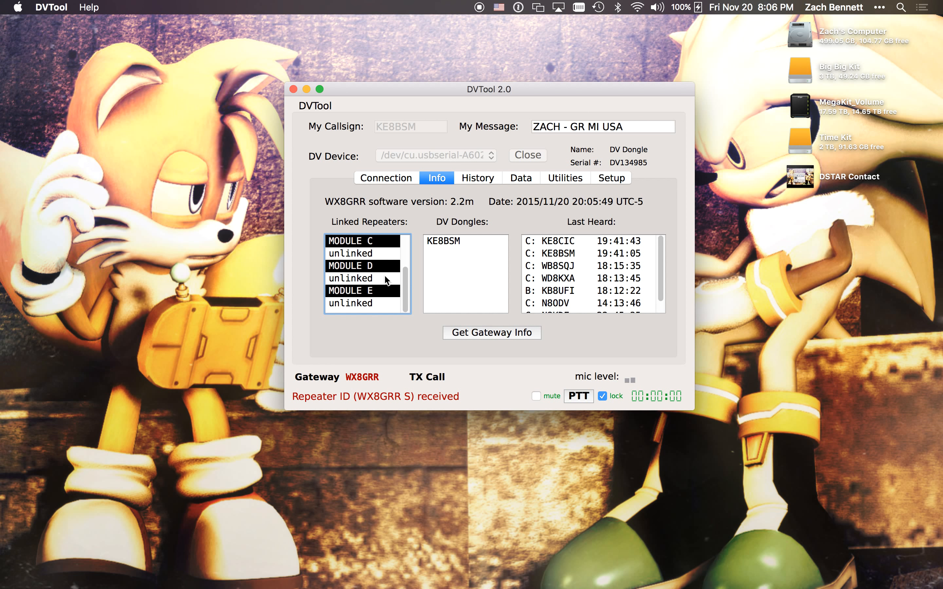
scroll(392, 266, "up", 2)
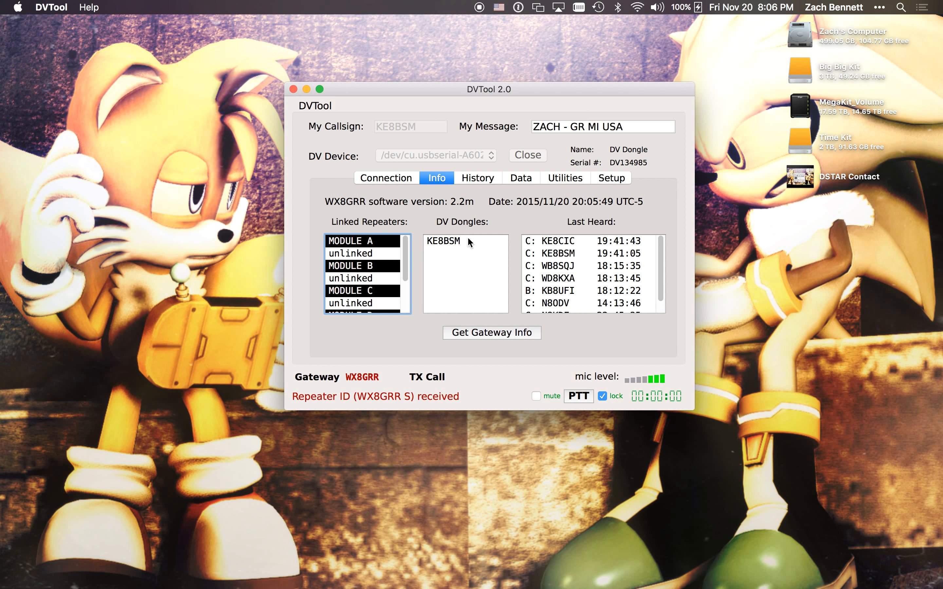
Refresh the WX8GRR gateway information and look through the stations last heard
left_click(489, 332)
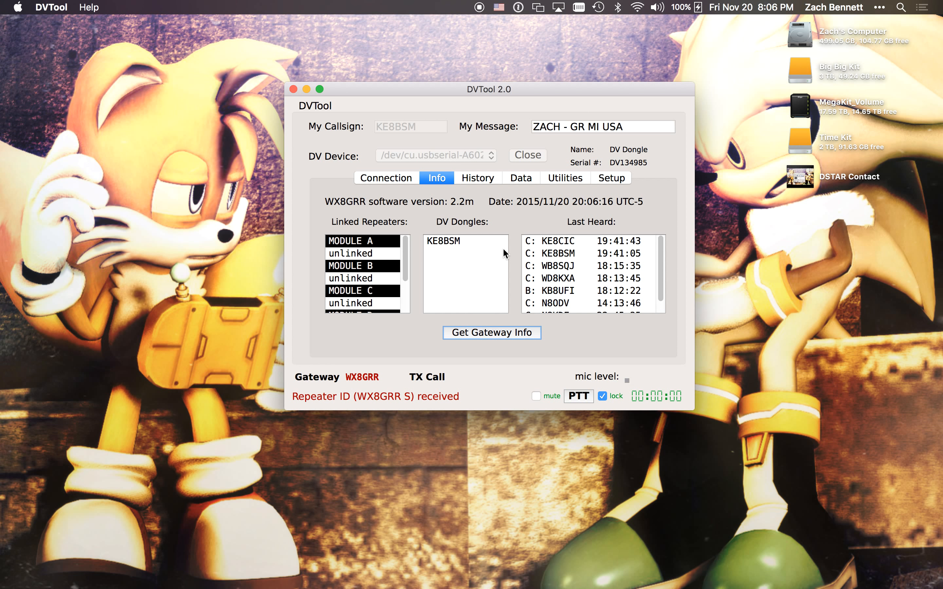
left_click(629, 281)
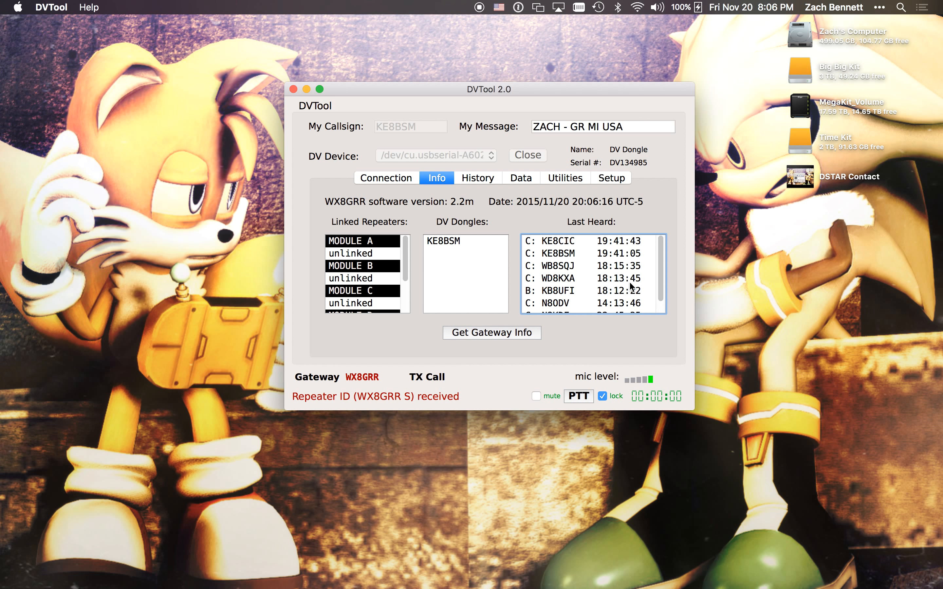
scroll(629, 282, "down", 1)
scroll(629, 282, "up", 1)
Review the call history log while connected to WX8GRR
left_click(482, 181)
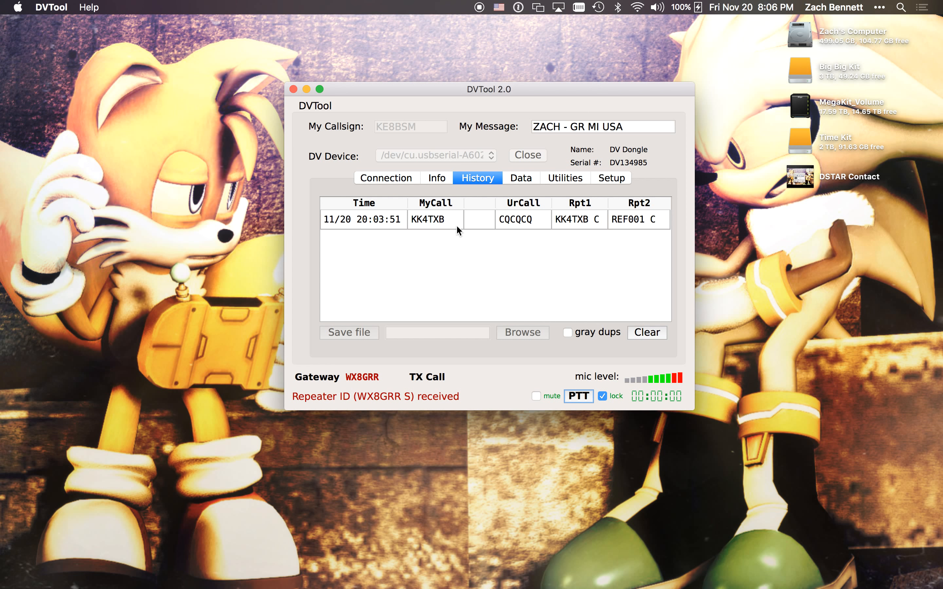
left_click(395, 174)
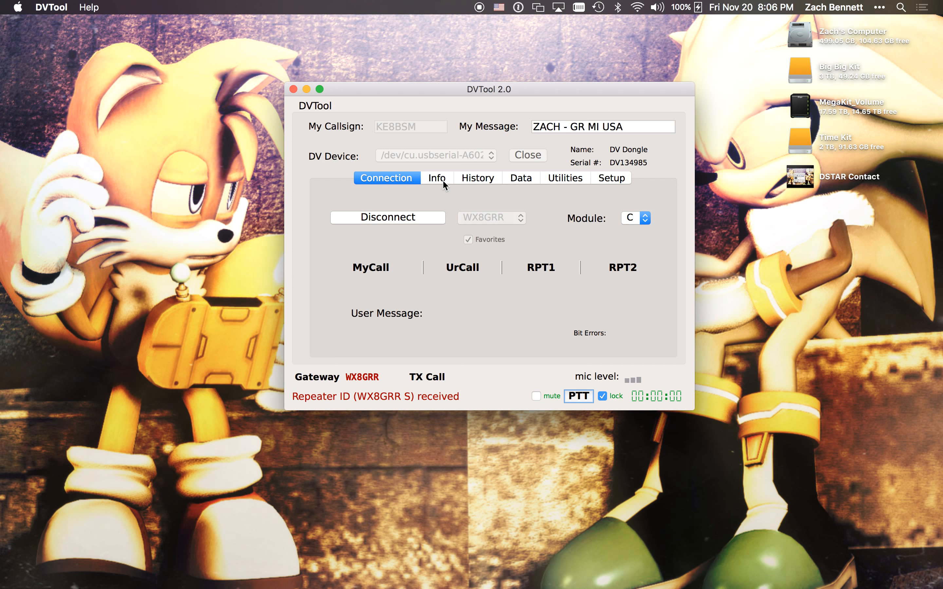
left_click(476, 178)
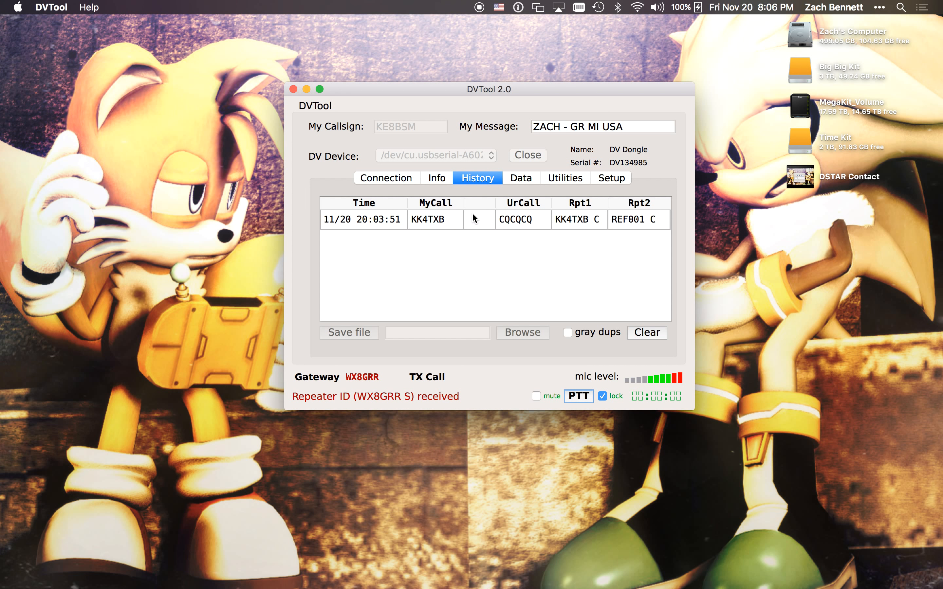
Disconnect from the WX8GRR gateway, close the DV Dongle device and quit DVTool
left_click(395, 176)
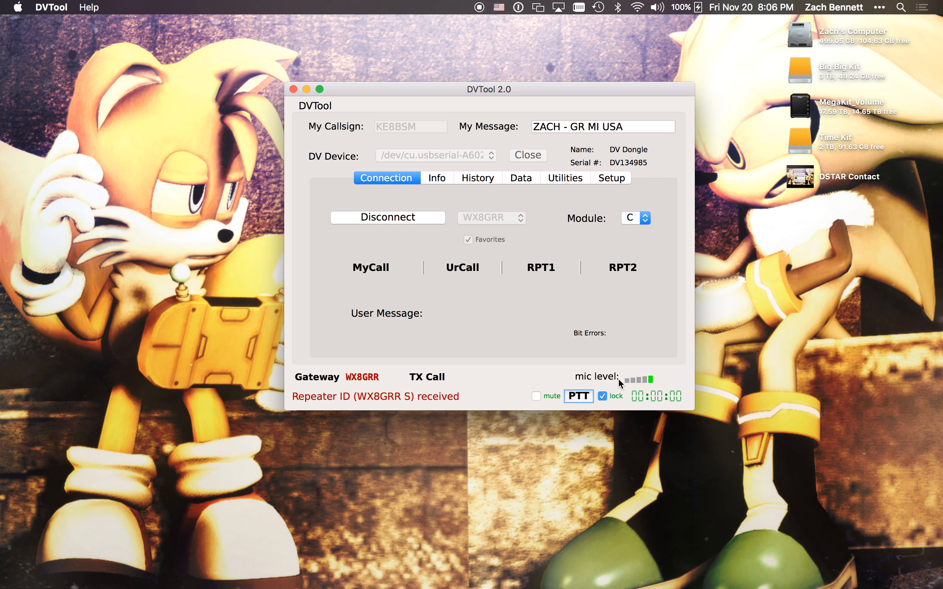
left_click(400, 216)
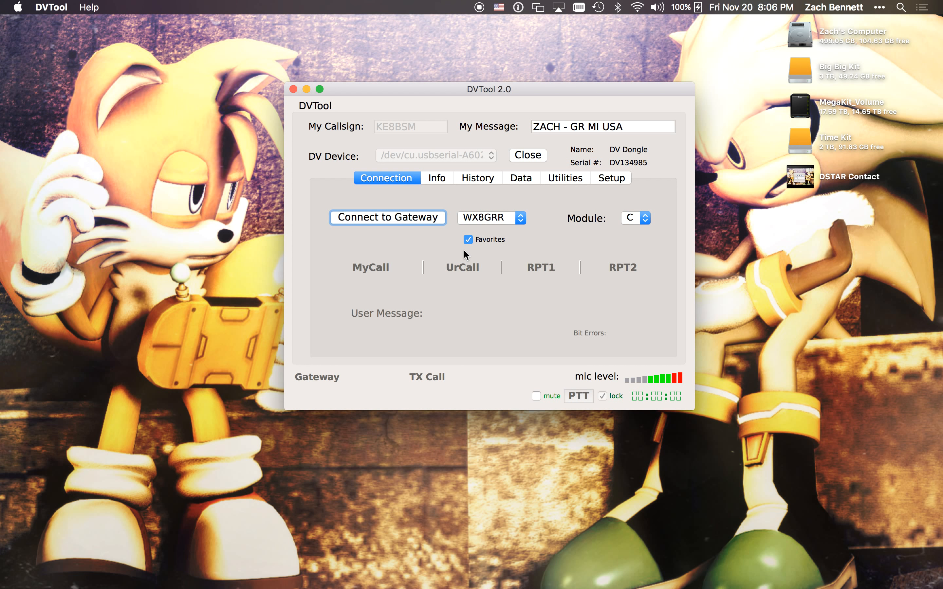
left_click(535, 157)
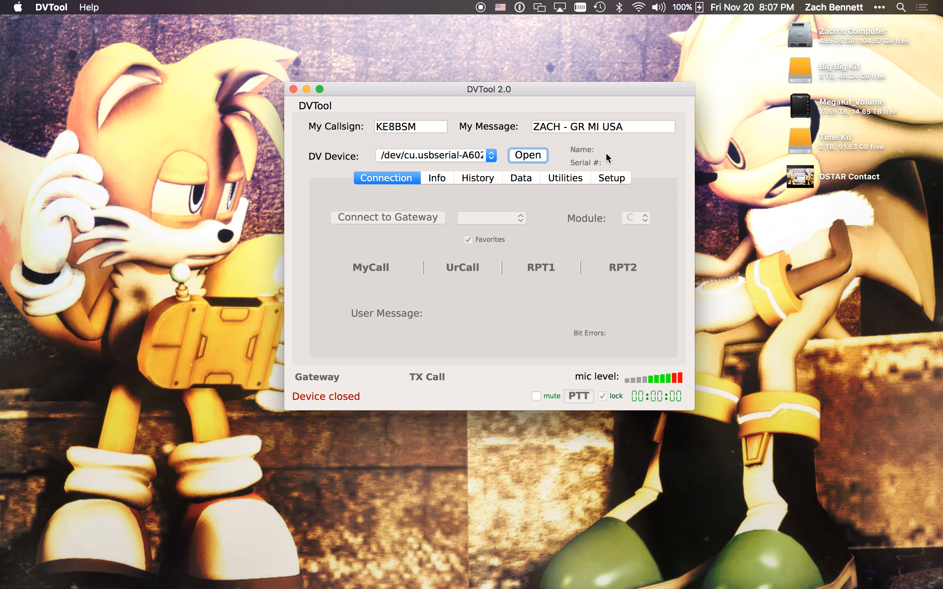
key("super+q")
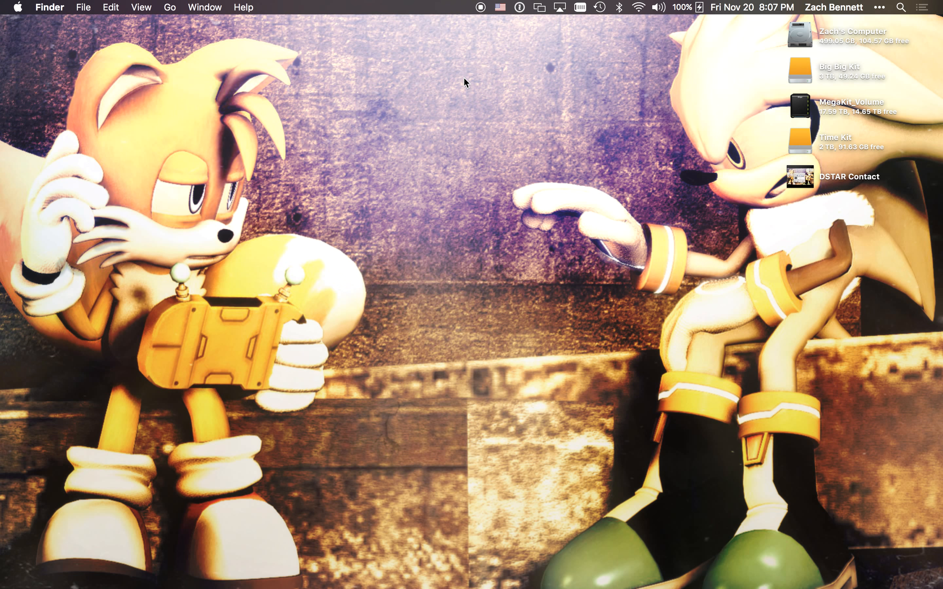